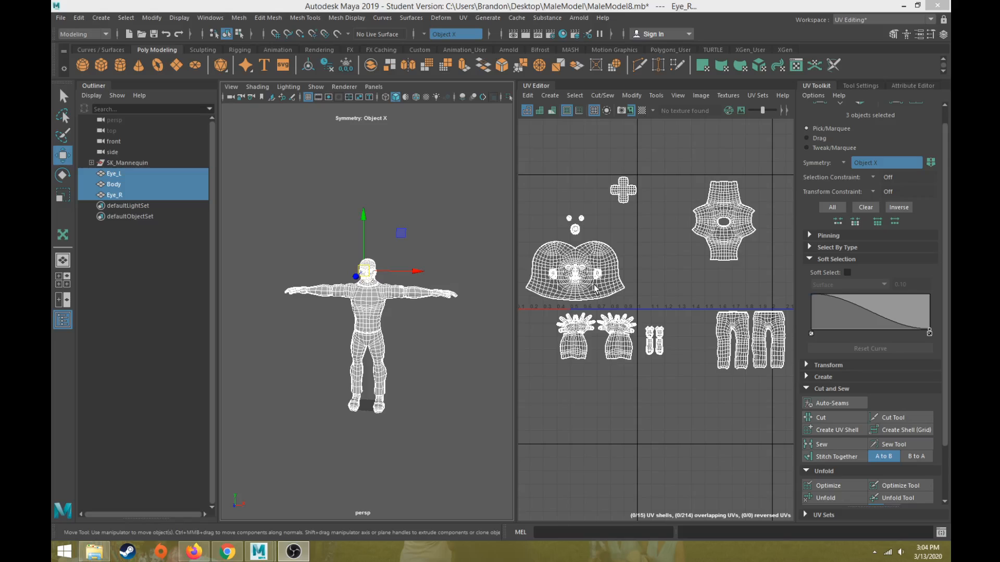
Examine how the head, hand, foot, torso and leg UV shells sit relative to the 0–1 tile
{"action": "middle_click_drag", "start_coordinate": [583, 285], "coordinate": [671, 329], "text": "alt"}
{"action": "scroll", "coordinate": [687, 288], "scroll_direction": "up", "scroll_amount": 2}
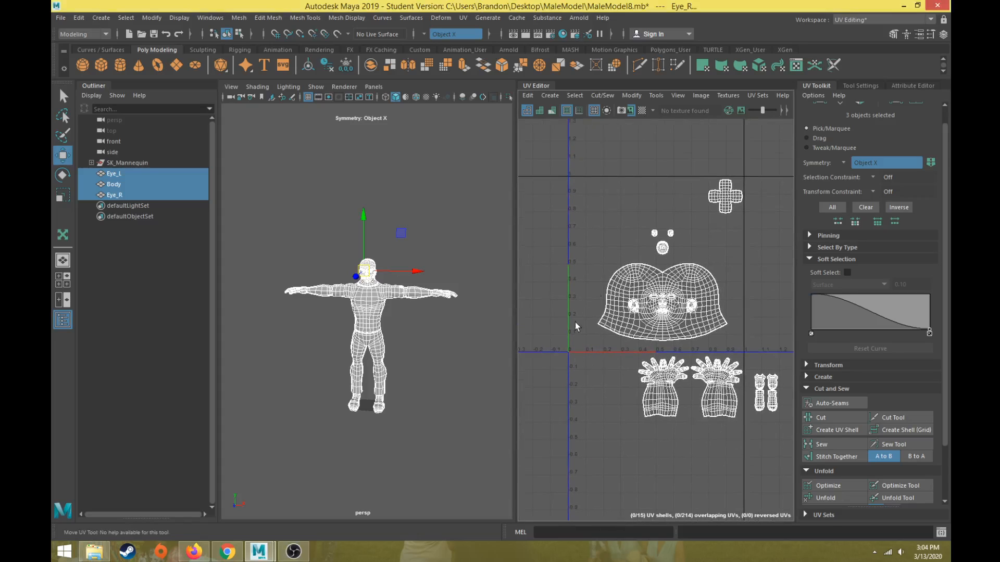
{"action": "scroll", "coordinate": [646, 275], "scroll_direction": "up", "scroll_amount": 2}
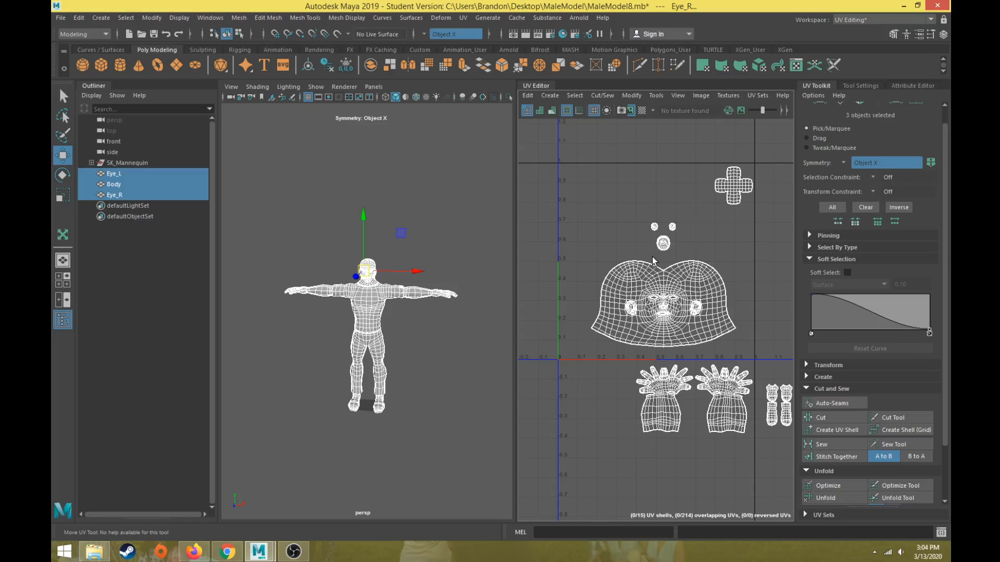
{"action": "middle_click_drag", "start_coordinate": [652, 257], "coordinate": [638, 261], "text": "alt"}
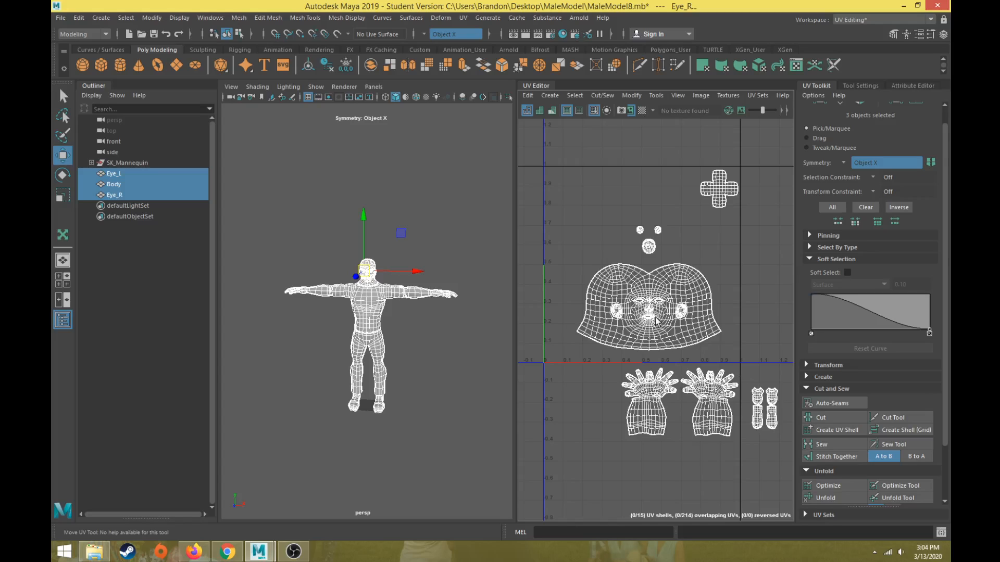
{"action": "scroll", "coordinate": [655, 321], "scroll_direction": "down", "scroll_amount": 3}
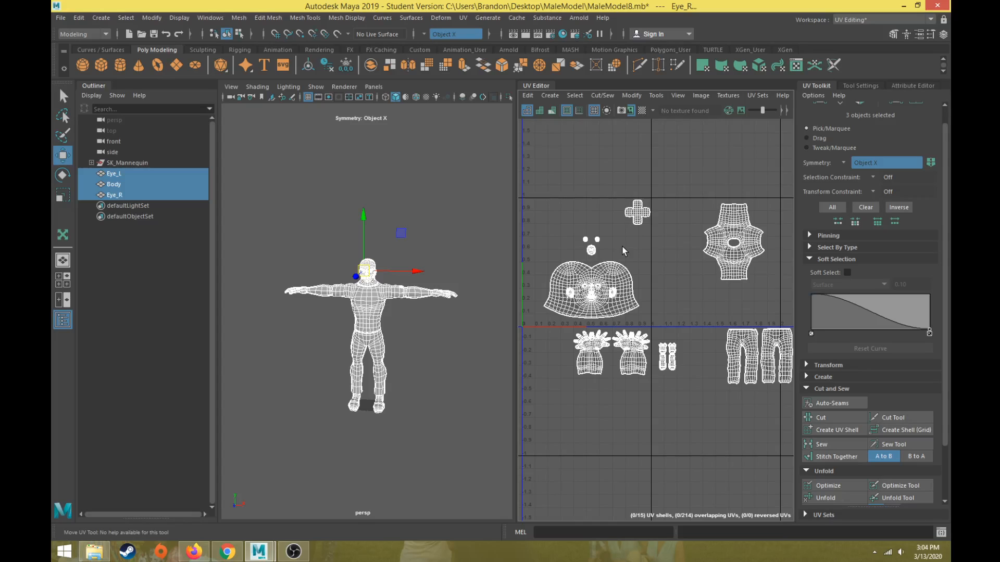
{"action": "middle_click_drag", "start_coordinate": [613, 282], "coordinate": [649, 276], "text": "alt"}
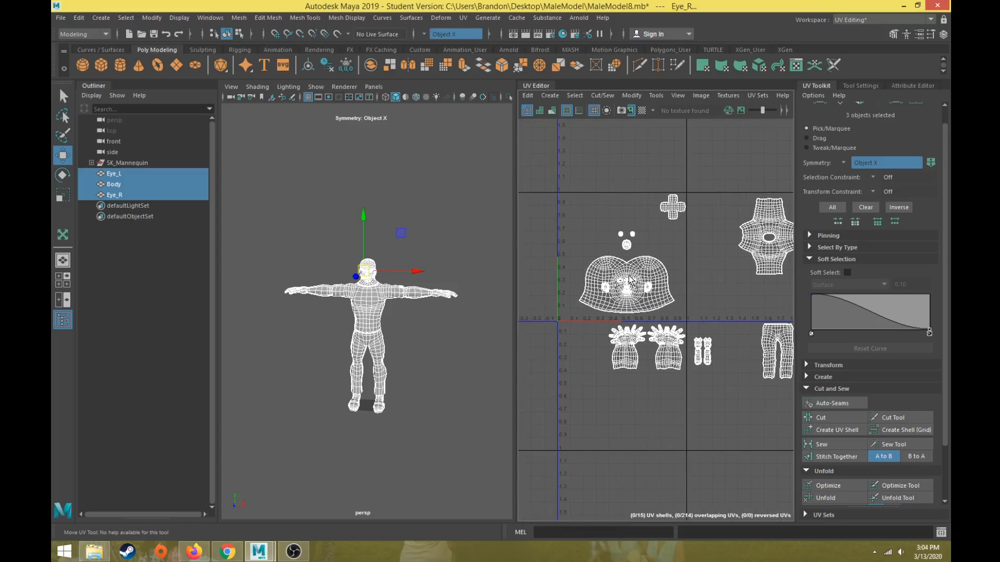
Clear the selection and reselect the Eye_L, Body and Eye_R meshes together to show all their UVs
{"action": "right_click", "coordinate": [608, 269]}
{"action": "left_click", "coordinate": [427, 193]}
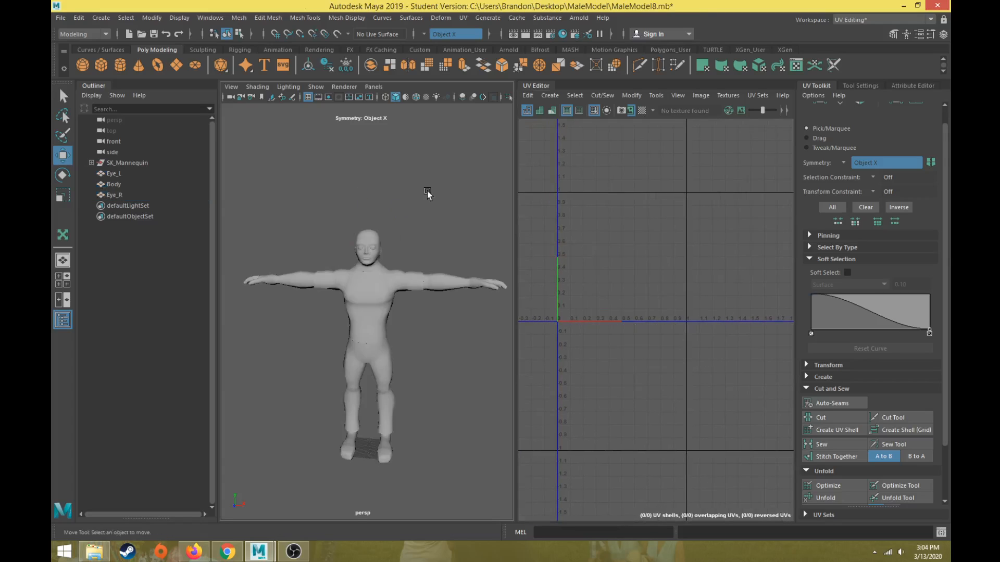
{"action": "left_click", "coordinate": [370, 272]}
{"action": "left_click", "coordinate": [107, 175]}
{"action": "left_click", "coordinate": [111, 195]}
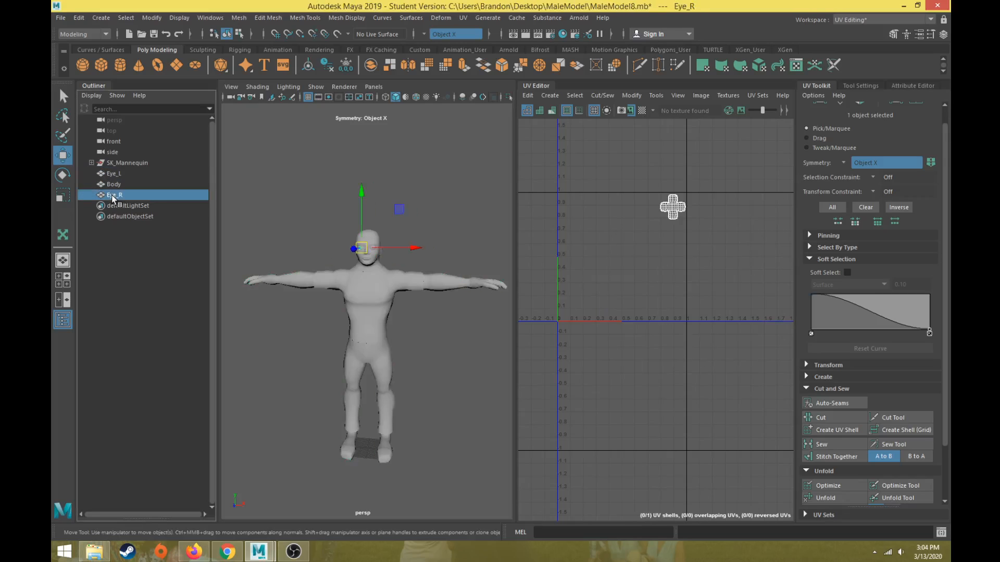
{"action": "left_click_drag", "start_coordinate": [279, 159], "coordinate": [443, 419]}
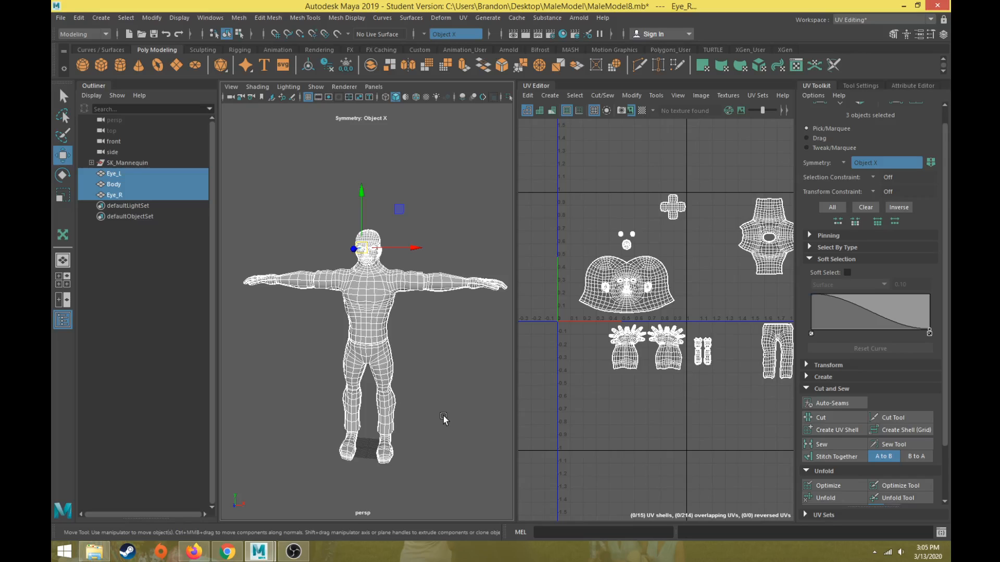
{"action": "scroll", "coordinate": [435, 350], "scroll_direction": "up", "scroll_amount": 4}
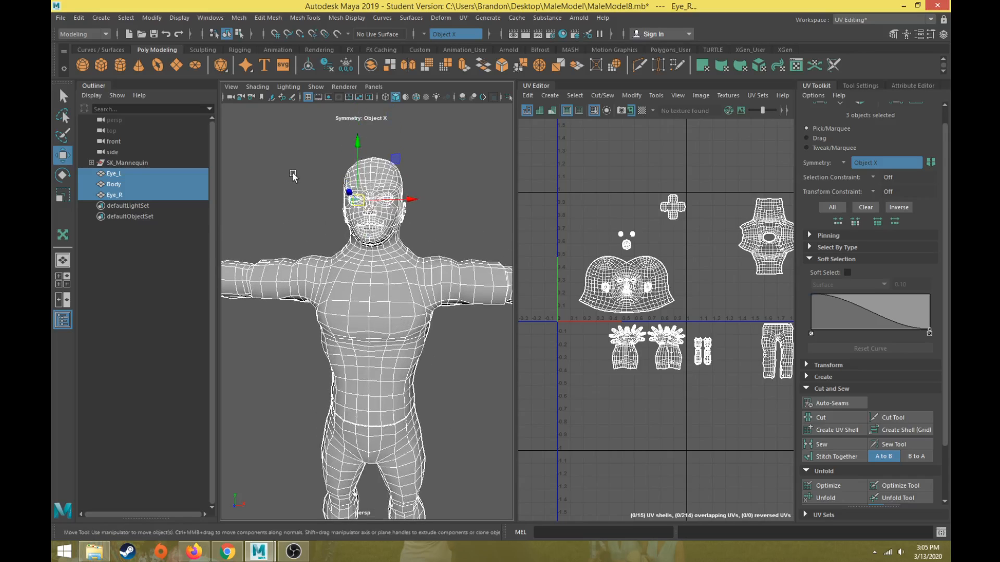
{"action": "left_click_drag", "start_coordinate": [290, 147], "coordinate": [453, 341]}
Select the head UV shell, scale it down and place it in the lower-left corner of the 0–1 tile
{"action": "scroll", "coordinate": [654, 298], "scroll_direction": "up", "scroll_amount": 1}
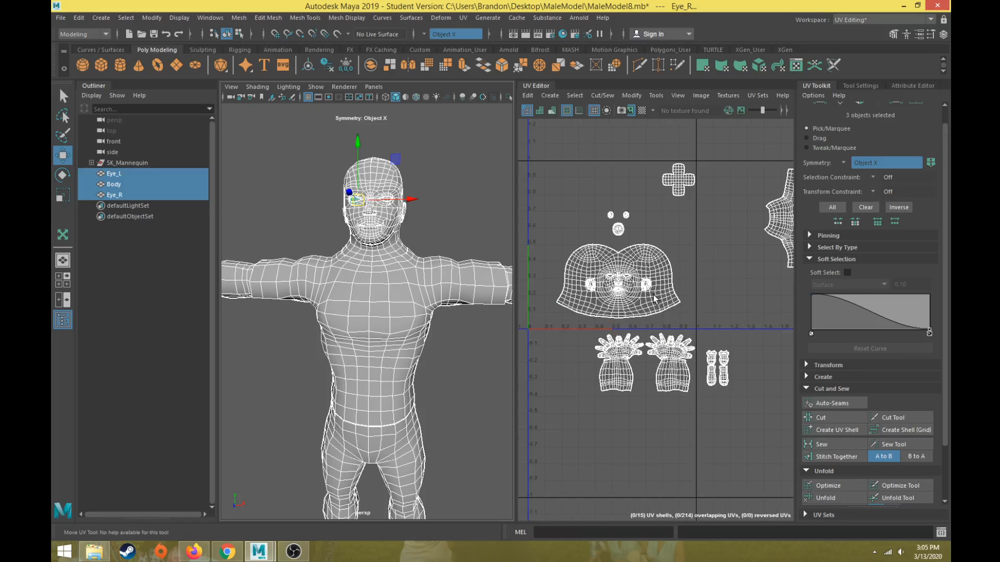
{"action": "mouse_move", "coordinate": [719, 288]}
{"action": "middle_mouse_down", "text": "alt"}
{"action": "mouse_move", "coordinate": [645, 291]}
{"action": "mouse_move", "coordinate": [711, 289]}
{"action": "middle_mouse_up", "text": "alt"}
{"action": "scroll", "coordinate": [649, 290], "scroll_direction": "down", "scroll_amount": 1}
{"action": "right_click_drag", "start_coordinate": [639, 282], "coordinate": [611, 270]}
{"action": "left_click", "coordinate": [612, 274]}
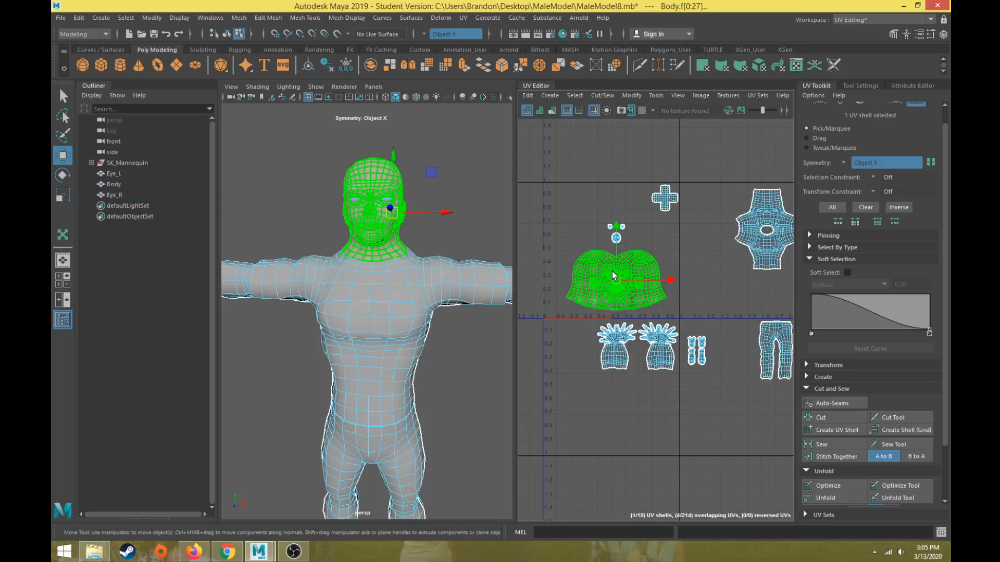
{"action": "key", "text": "r"}
{"action": "scroll", "coordinate": [614, 273], "scroll_direction": "up", "scroll_amount": 3}
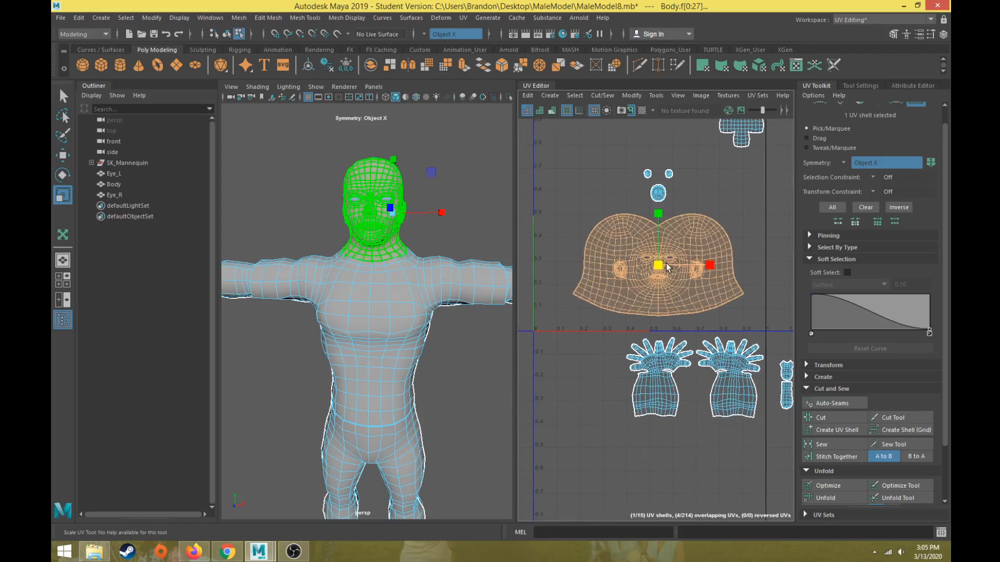
{"action": "left_click_drag", "start_coordinate": [667, 267], "coordinate": [605, 287]}
{"action": "key", "text": "w"}
{"action": "key", "text": "r"}
{"action": "key", "text": "w"}
{"action": "scroll", "coordinate": [674, 313], "scroll_direction": "down", "scroll_amount": 3}
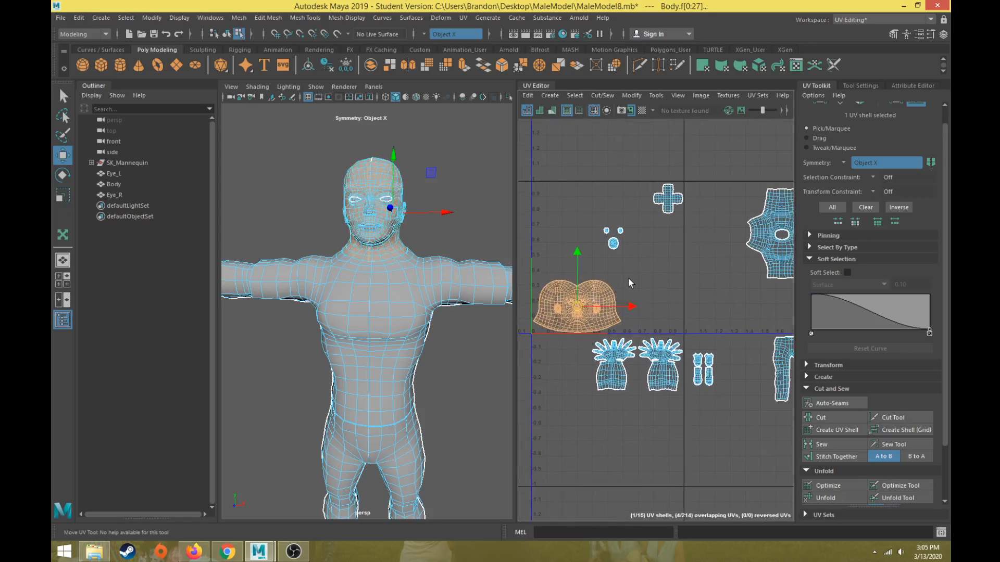
Move the five small shells, including the eye pieces, up and out of the 0–1 tile
{"action": "left_click_drag", "start_coordinate": [558, 151], "coordinate": [707, 261]}
{"action": "left_click_drag", "start_coordinate": [646, 214], "coordinate": [539, 156]}
Identify the torso and leg UV shells, then move the torso shell into the upper-right corner of the 0–1 tile
{"action": "middle_click_drag", "start_coordinate": [678, 238], "coordinate": [615, 250], "text": "alt"}
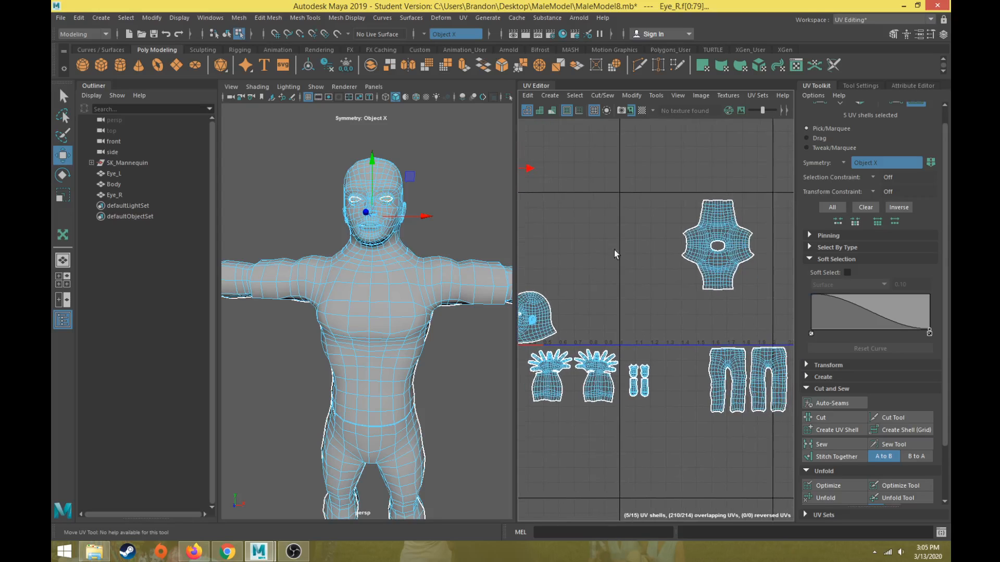
{"action": "left_click", "coordinate": [699, 241]}
{"action": "left_click_drag", "start_coordinate": [706, 351], "coordinate": [776, 393]}
{"action": "scroll", "coordinate": [395, 354], "scroll_direction": "down", "scroll_amount": 6}
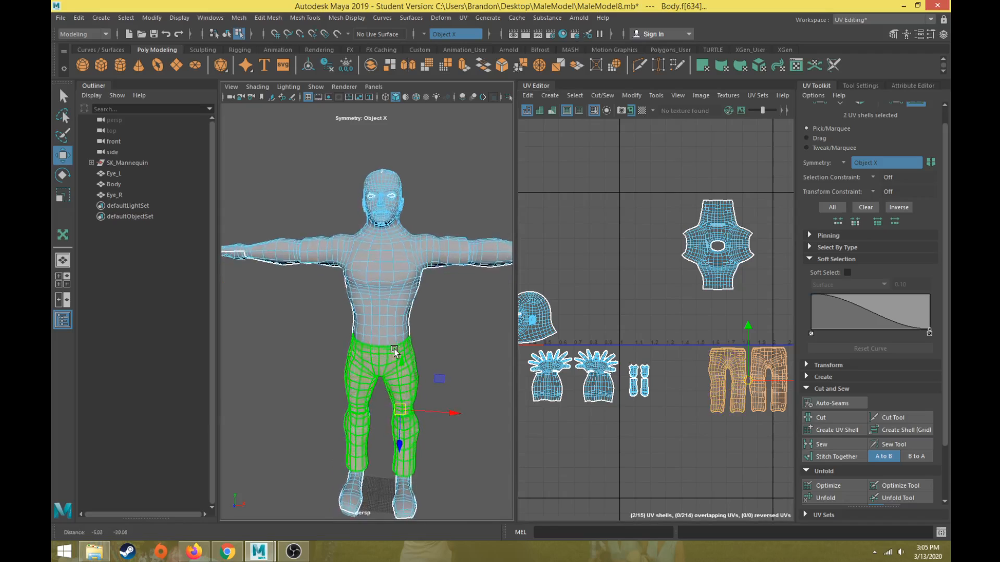
{"action": "left_click_drag", "start_coordinate": [398, 353], "coordinate": [375, 353], "text": "alt"}
{"action": "left_click", "coordinate": [731, 262]}
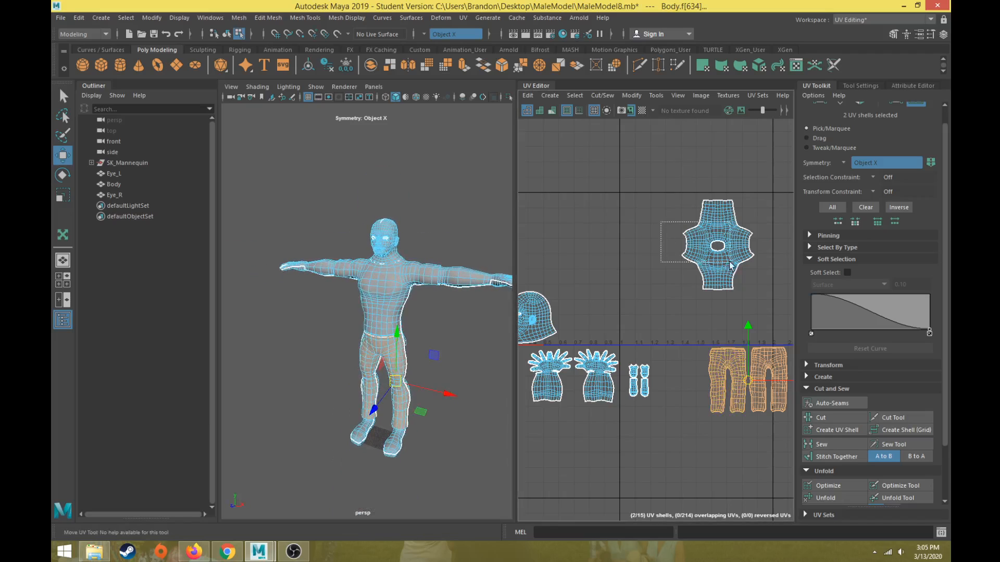
{"action": "left_click_drag", "start_coordinate": [719, 247], "coordinate": [580, 240]}
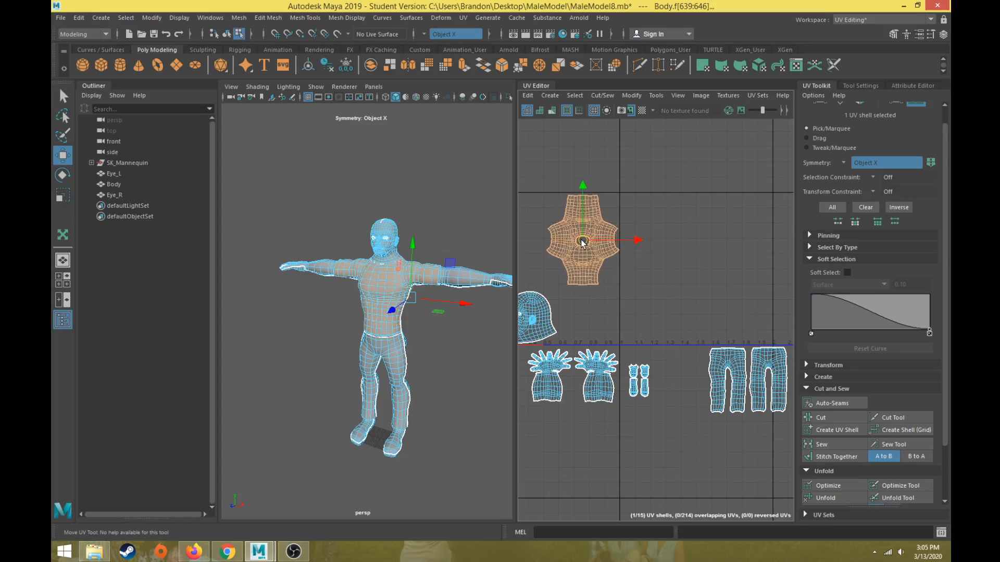
Move both leg UV shells into the upper-left corner of the 0–1 tile, beside the torso shell
{"action": "left_click_drag", "start_coordinate": [691, 338], "coordinate": [549, 238]}
{"action": "scroll", "coordinate": [571, 307], "scroll_direction": "up", "scroll_amount": 3}
{"action": "middle_click_drag", "start_coordinate": [571, 307], "coordinate": [713, 387], "text": "alt"}
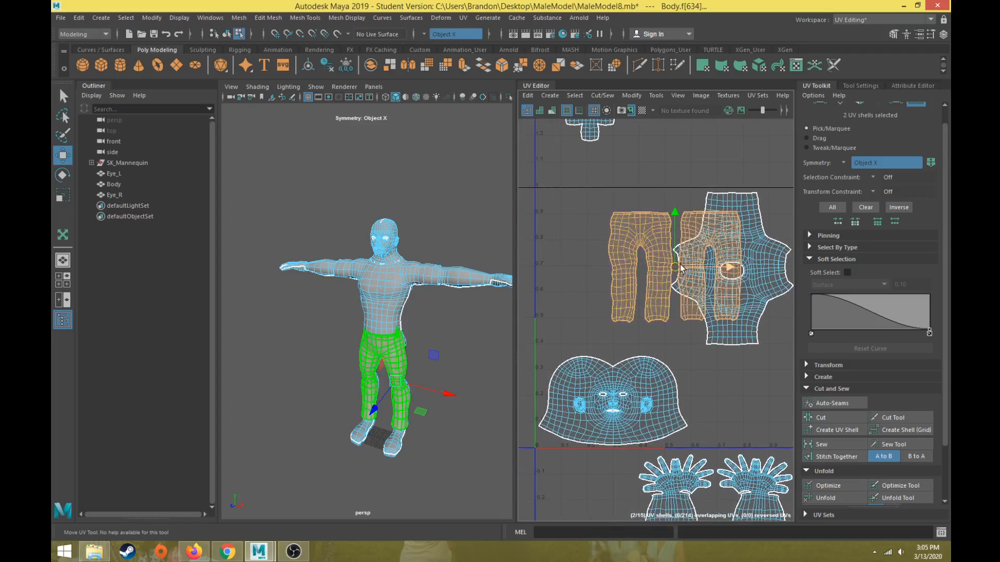
{"action": "left_click_drag", "start_coordinate": [674, 268], "coordinate": [605, 245]}
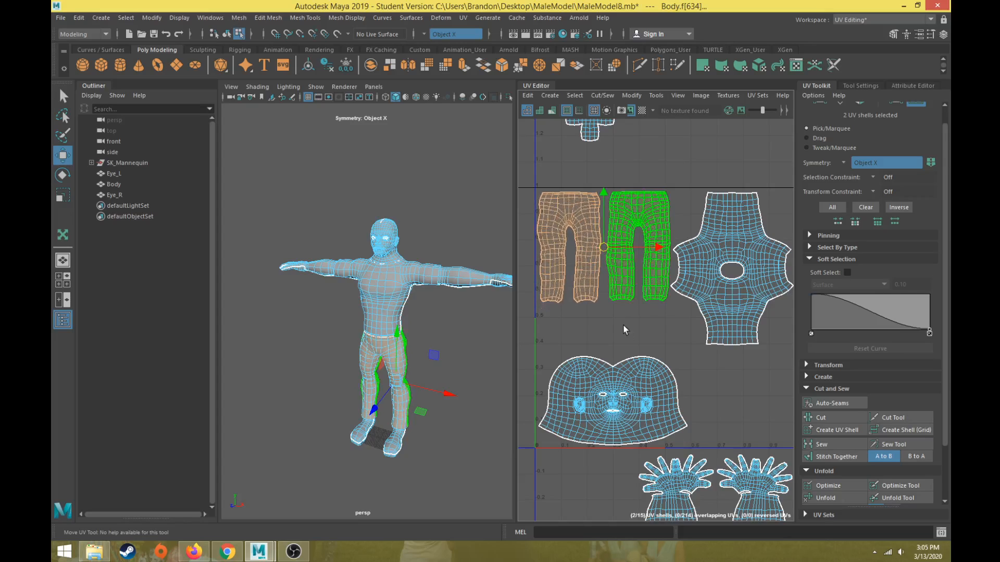
Select both hand UV shells and move them up into the 0–1 tile, next to the head shell
{"action": "middle_click_drag", "start_coordinate": [641, 365], "coordinate": [553, 205], "text": "alt"}
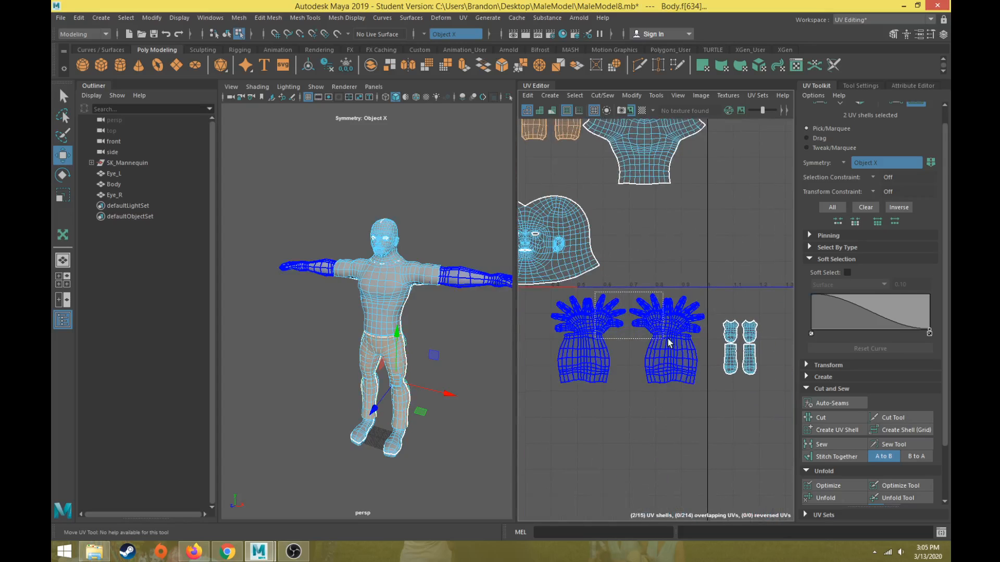
{"action": "left_click", "coordinate": [594, 305]}
{"action": "left_click_drag", "start_coordinate": [628, 338], "coordinate": [630, 232]}
{"action": "scroll", "coordinate": [629, 253], "scroll_direction": "up", "scroll_amount": 3}
{"action": "middle_click_drag", "start_coordinate": [645, 273], "coordinate": [748, 387], "text": "alt"}
{"action": "scroll", "coordinate": [729, 374], "scroll_direction": "down", "scroll_amount": 2}
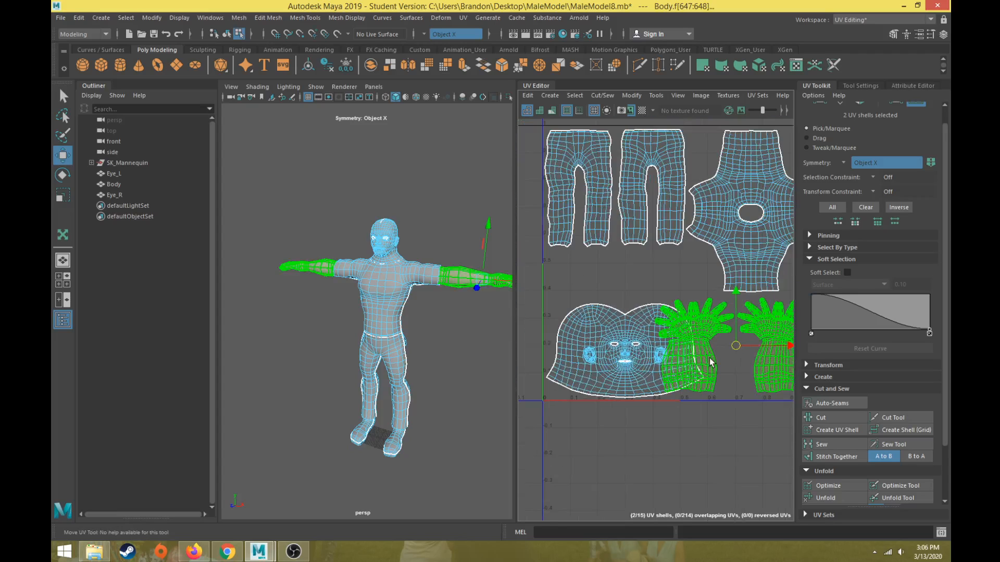
Set Symmetry to Off so that the hand UV shells can be selected individually
{"action": "key", "text": "w"}
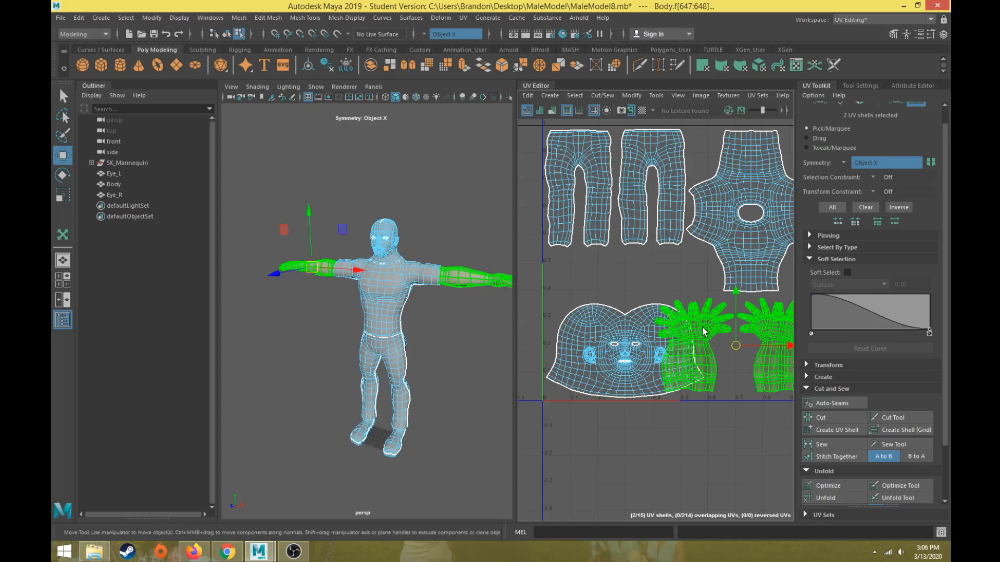
{"action": "left_click", "coordinate": [734, 369]}
{"action": "left_click", "coordinate": [703, 329]}
{"action": "left_click", "coordinate": [847, 164]}
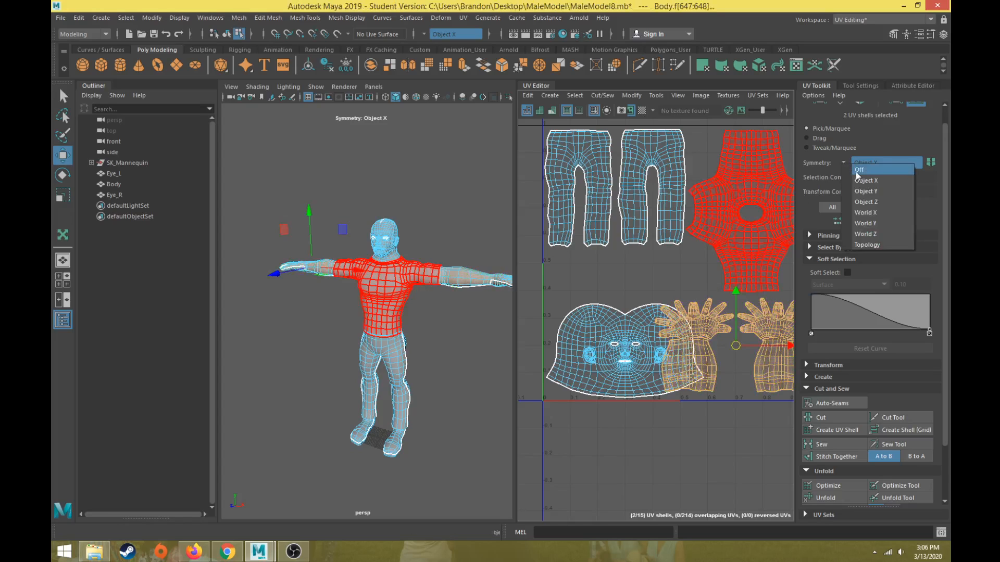
{"action": "left_click", "coordinate": [864, 170]}
Rotate the hand shell nearest the head about 90° clockwise and place it directly below the leg shells
{"action": "left_click", "coordinate": [699, 349]}
{"action": "left_click_drag", "start_coordinate": [699, 349], "coordinate": [648, 324]}
{"action": "key", "text": "e"}
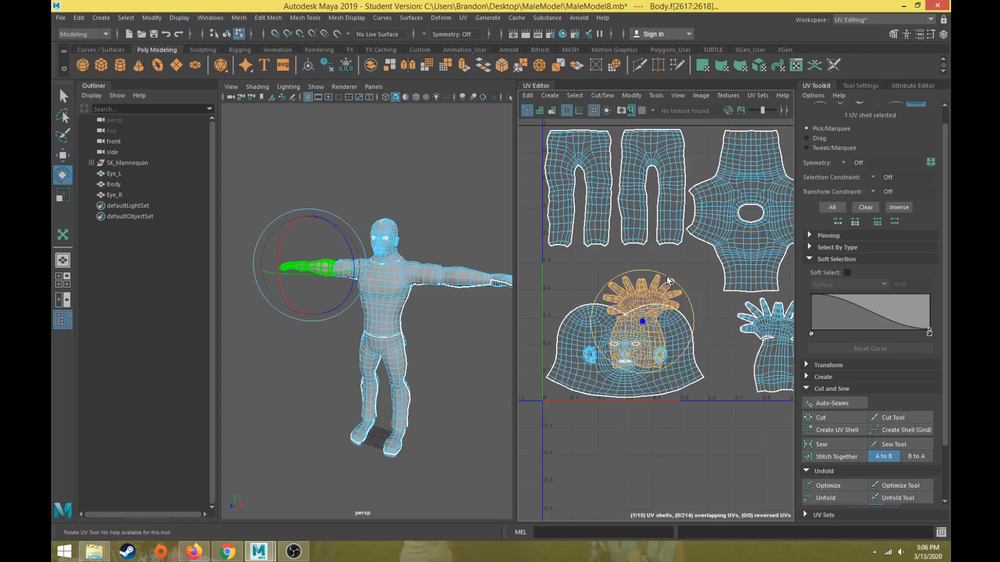
{"action": "left_click_drag", "start_coordinate": [667, 280], "coordinate": [694, 353]}
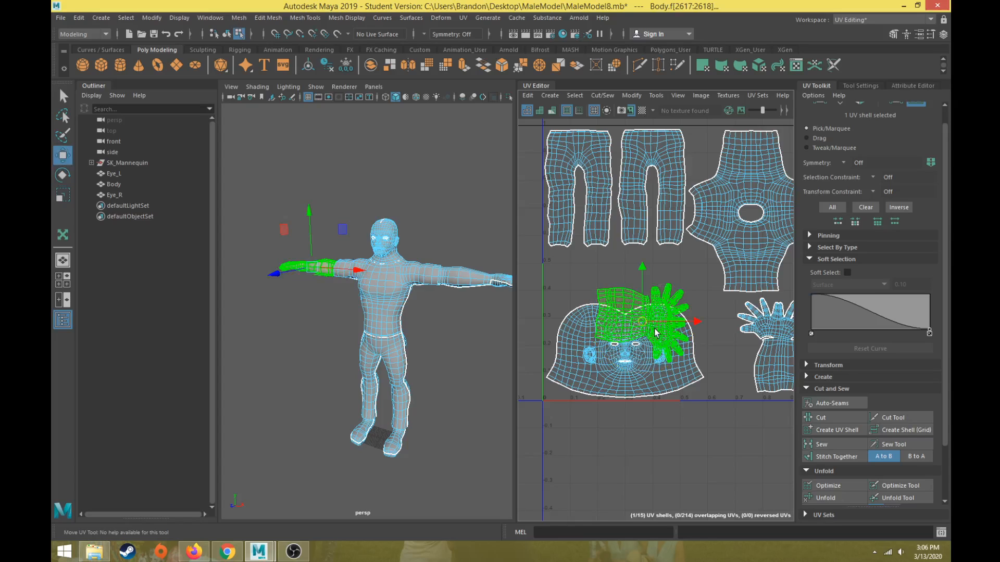
{"action": "key", "text": "w"}
{"action": "left_click_drag", "start_coordinate": [643, 321], "coordinate": [594, 283]}
Select all the UV shells and scale them down slightly to leave a margin inside the 0–1 tile
{"action": "scroll", "coordinate": [640, 328], "scroll_direction": "down", "scroll_amount": 3}
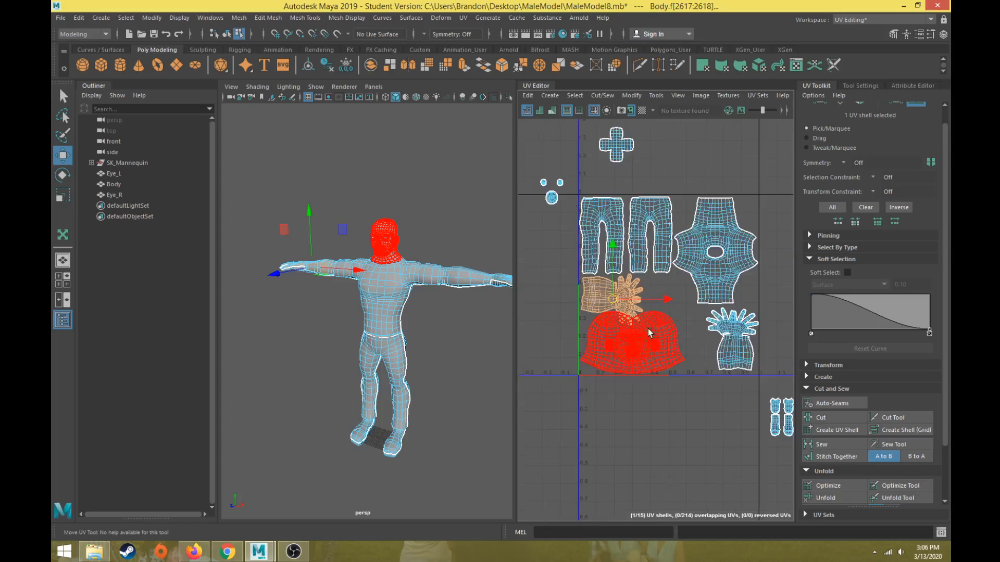
{"action": "scroll", "coordinate": [647, 329], "scroll_direction": "down", "scroll_amount": 2}
{"action": "left_click_drag", "start_coordinate": [525, 166], "coordinate": [764, 431]}
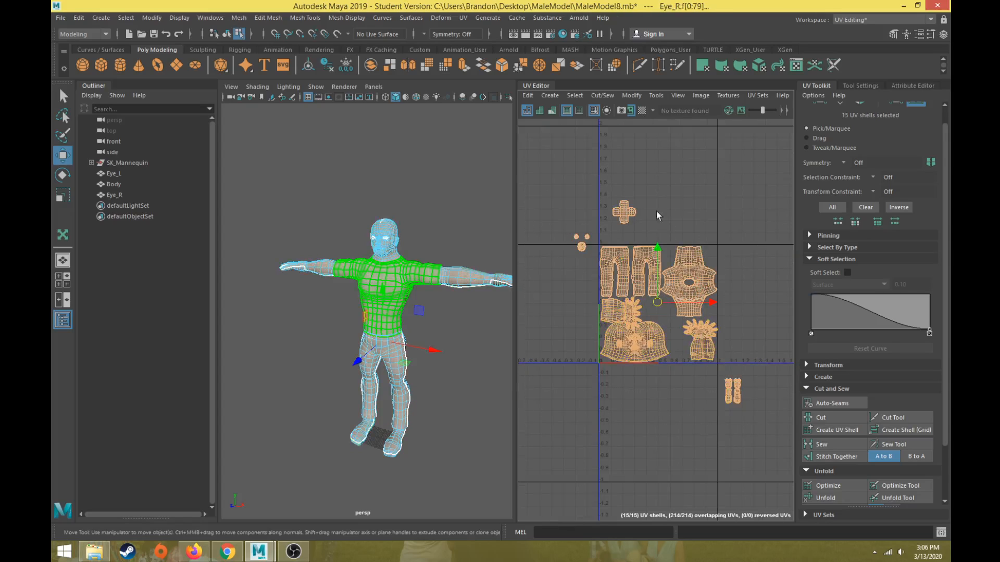
{"action": "key", "text": "r"}
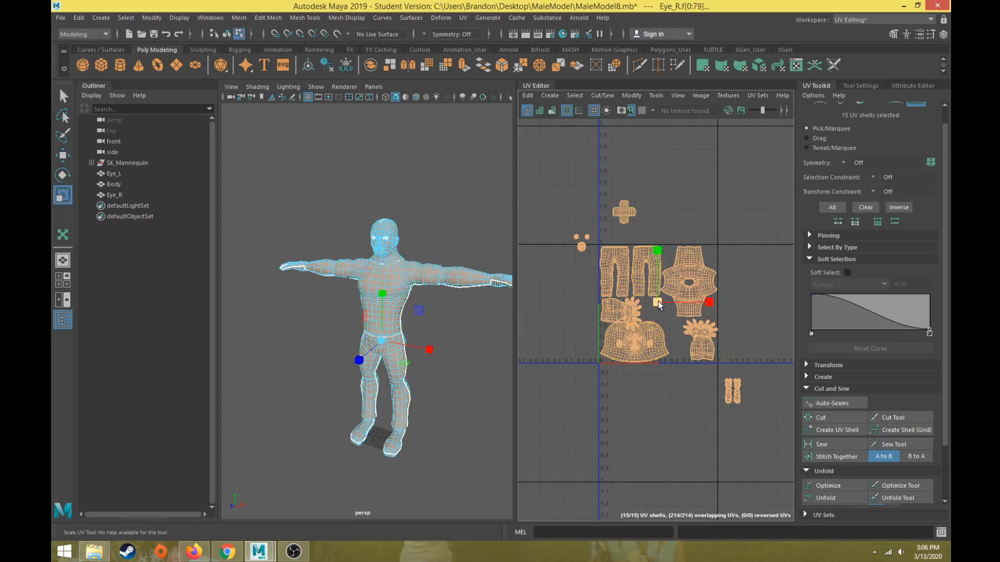
{"action": "left_click_drag", "start_coordinate": [657, 303], "coordinate": [656, 309]}
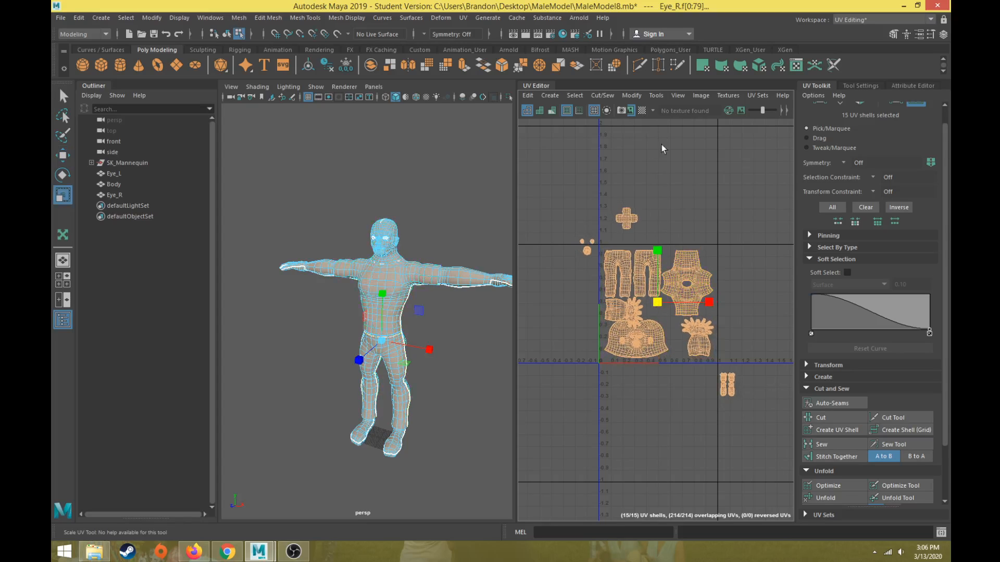
Turn on the checker map and examine its pattern across the mannequin's torso and arms
{"action": "left_click", "coordinate": [643, 111]}
{"action": "scroll", "coordinate": [415, 244], "scroll_direction": "up", "scroll_amount": 5}
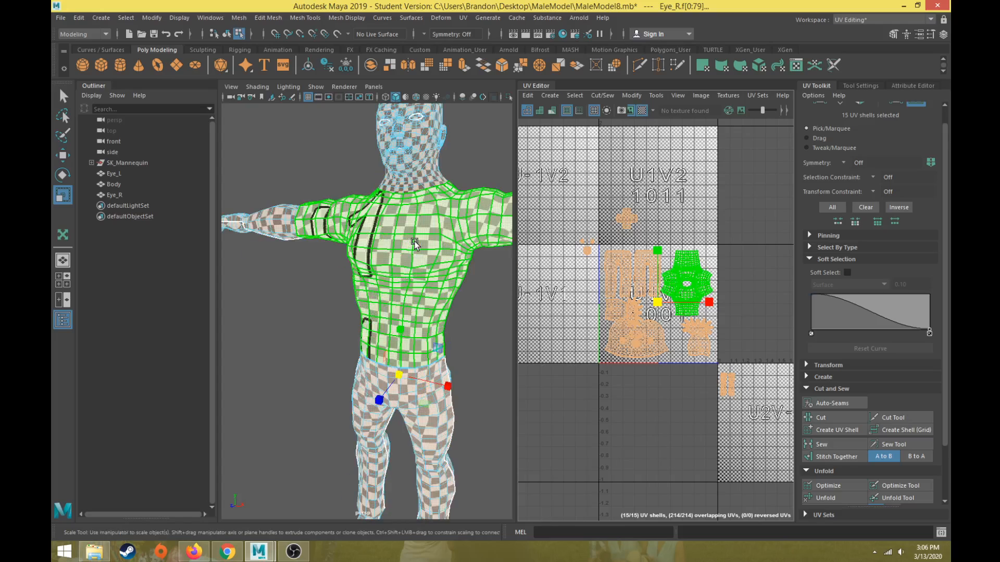
{"action": "scroll", "coordinate": [457, 302], "scroll_direction": "up", "scroll_amount": 5}
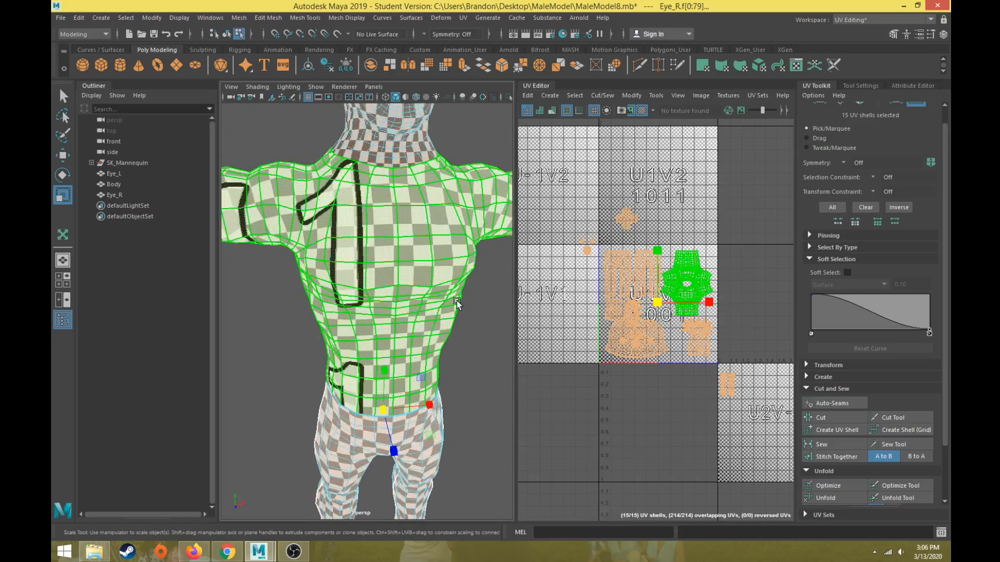
{"action": "scroll", "coordinate": [428, 344], "scroll_direction": "down", "scroll_amount": 4}
{"action": "left_click_drag", "start_coordinate": [428, 345], "coordinate": [445, 300], "text": "alt"}
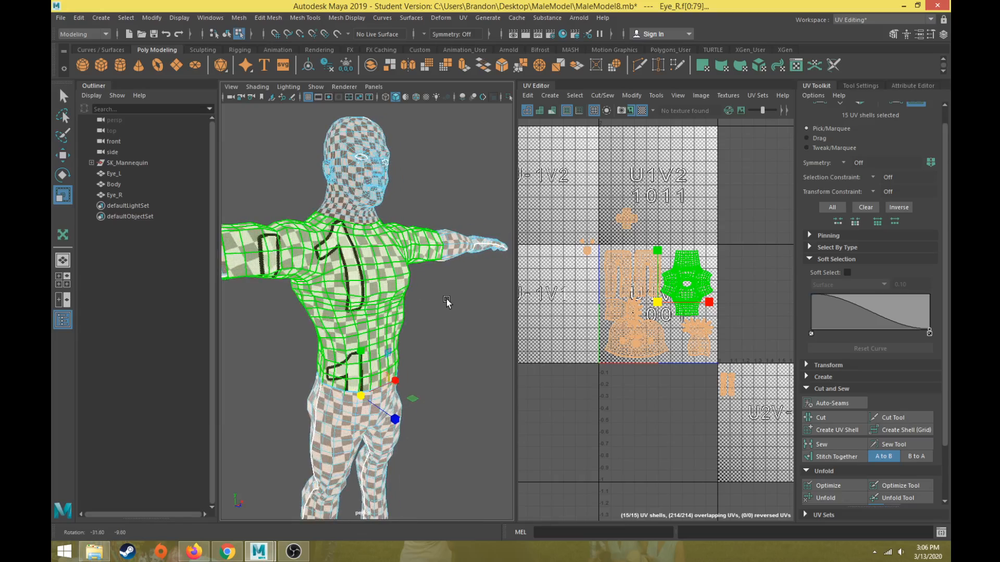
{"action": "left_click", "coordinate": [445, 300]}
{"action": "middle_click_drag", "start_coordinate": [445, 300], "coordinate": [547, 351], "text": "alt"}
{"action": "left_click_drag", "start_coordinate": [415, 335], "coordinate": [369, 340], "text": "alt"}
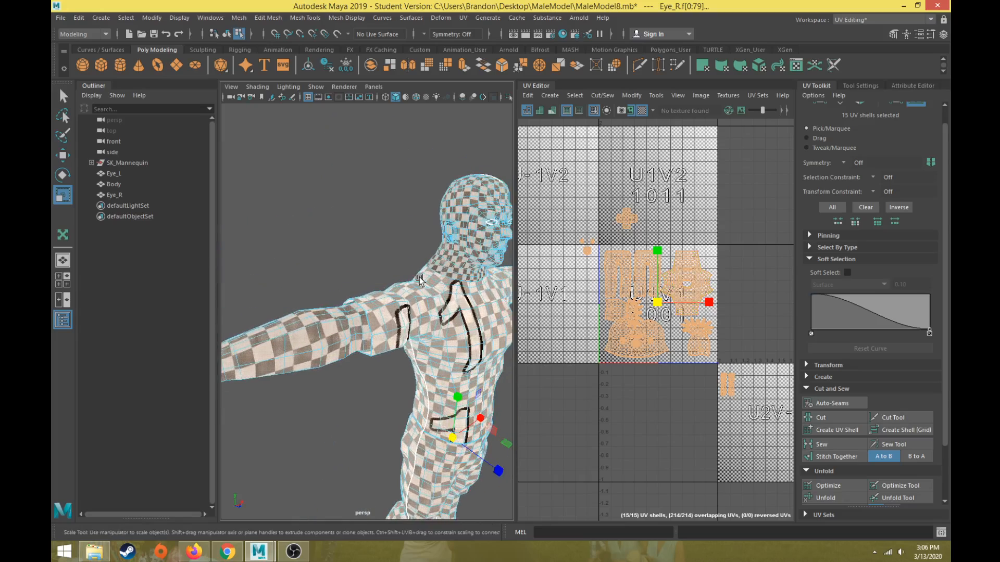
Compare the checker squares on the neck, torso, legs and feet for differences in texture scale
{"action": "left_click_drag", "start_coordinate": [421, 281], "coordinate": [322, 280], "text": "alt"}
{"action": "scroll", "coordinate": [366, 255], "scroll_direction": "up", "scroll_amount": 3}
{"action": "scroll", "coordinate": [380, 162], "scroll_direction": "up", "scroll_amount": 3}
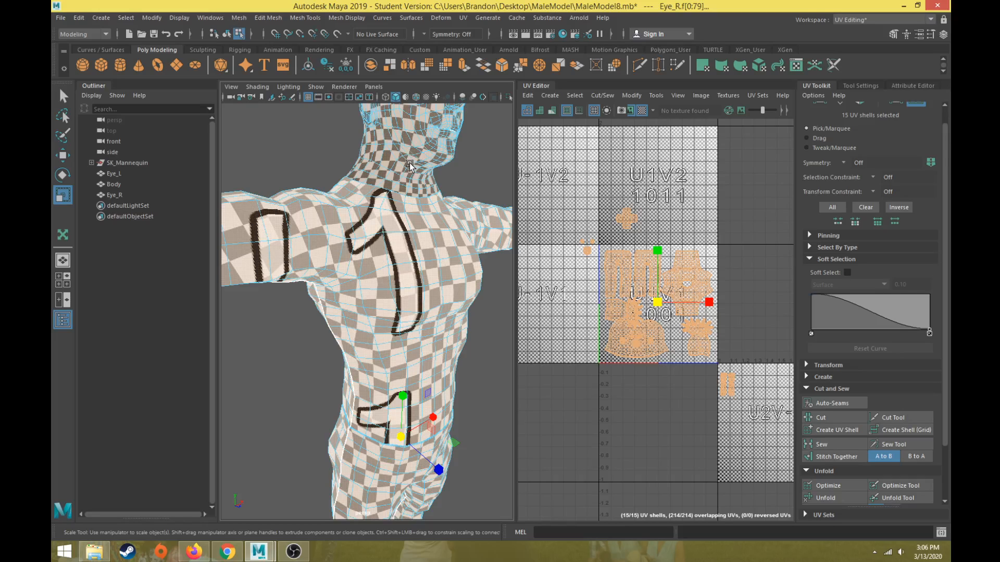
{"action": "scroll", "coordinate": [410, 166], "scroll_direction": "down", "scroll_amount": 3}
{"action": "middle_click_drag", "start_coordinate": [404, 274], "coordinate": [407, 176], "text": "alt"}
{"action": "left_click_drag", "start_coordinate": [339, 216], "coordinate": [392, 213], "text": "alt"}
{"action": "middle_click_drag", "start_coordinate": [392, 213], "coordinate": [408, 125], "text": "alt"}
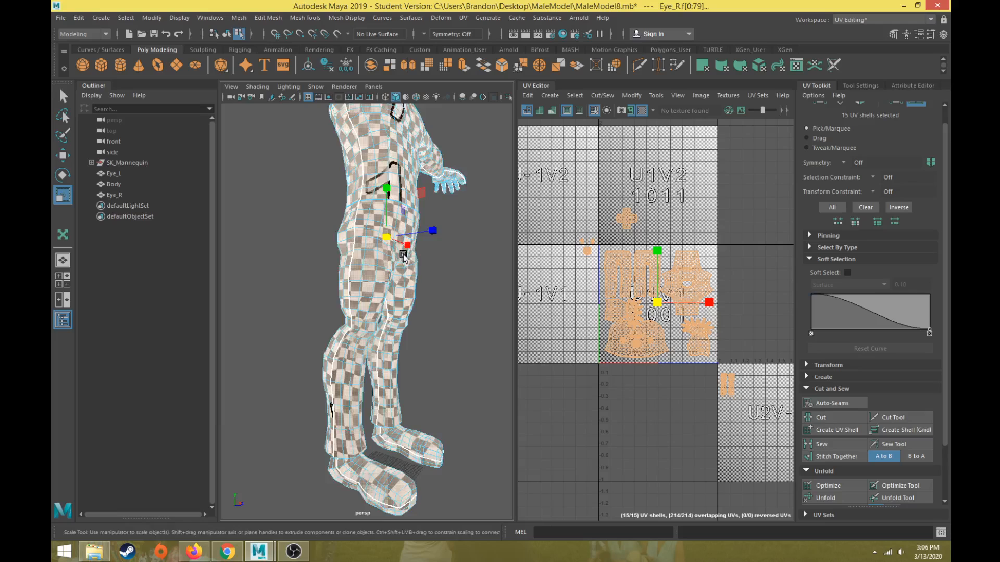
Inspect the checker pattern on the mannequin's legs, feet and outstretched arm, and turn off the checker map
{"action": "left_click_drag", "start_coordinate": [403, 255], "coordinate": [379, 308], "text": "alt"}
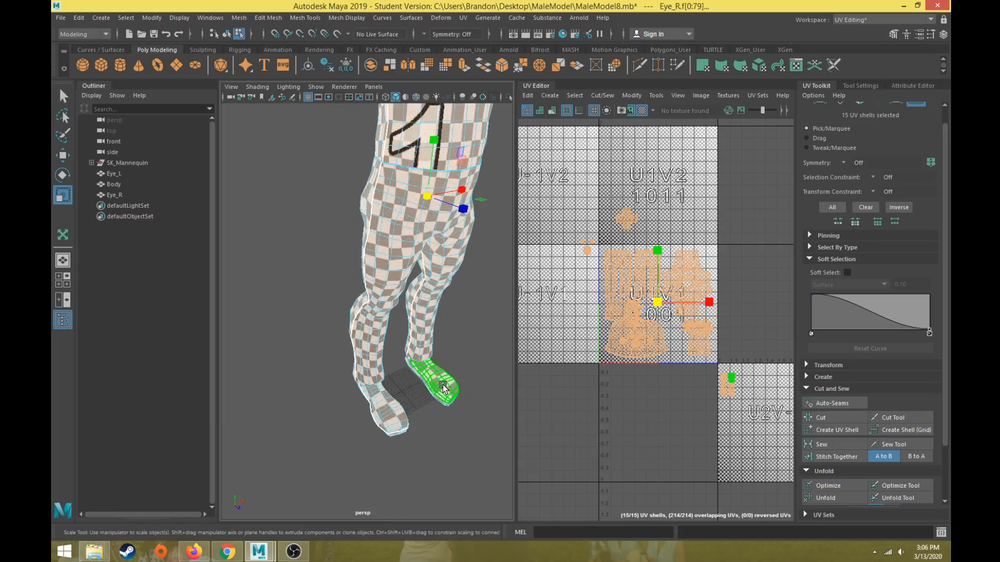
{"action": "left_click_drag", "start_coordinate": [442, 348], "coordinate": [440, 281], "text": "alt"}
{"action": "middle_click_drag", "start_coordinate": [436, 282], "coordinate": [451, 385], "text": "alt"}
{"action": "left_click_drag", "start_coordinate": [427, 281], "coordinate": [399, 315], "text": "alt"}
{"action": "middle_click_drag", "start_coordinate": [406, 322], "coordinate": [498, 371], "text": "alt"}
{"action": "scroll", "coordinate": [498, 371], "scroll_direction": "down", "scroll_amount": 3}
{"action": "left_click", "coordinate": [642, 110]}
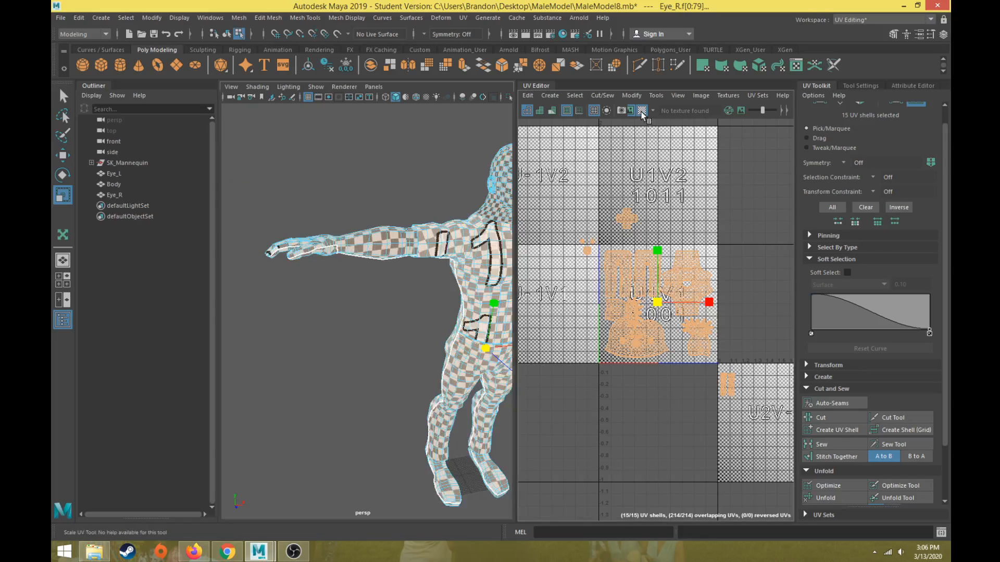
Move the head shell down into the lower-left corner of the 0–1 tile
{"action": "scroll", "coordinate": [632, 328], "scroll_direction": "up", "scroll_amount": 5}
{"action": "left_click", "coordinate": [620, 337]}
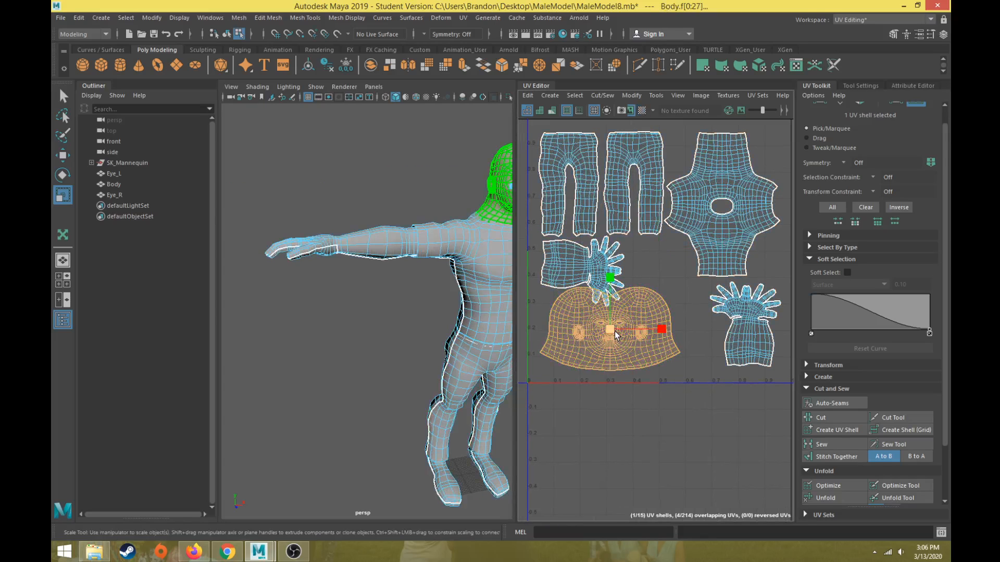
{"action": "key", "text": "w"}
{"action": "left_click_drag", "start_coordinate": [610, 335], "coordinate": [602, 344]}
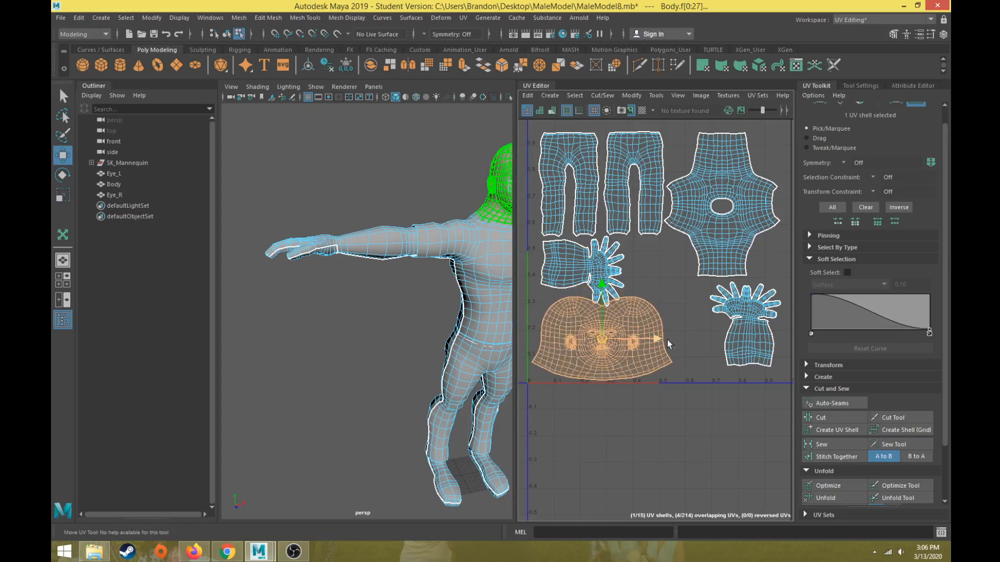
Move the upright hand shell closer to the lower-right corner of the 0–1 tile
{"action": "scroll", "coordinate": [645, 301], "scroll_direction": "up", "scroll_amount": 5}
{"action": "left_click", "coordinate": [664, 292]}
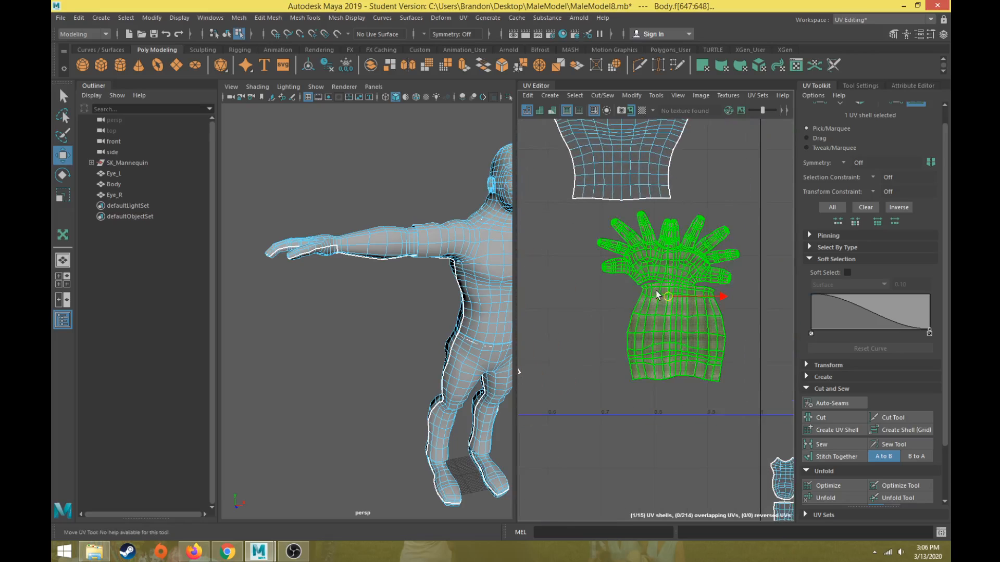
{"action": "left_click_drag", "start_coordinate": [665, 298], "coordinate": [683, 323]}
{"action": "scroll", "coordinate": [663, 318], "scroll_direction": "down", "scroll_amount": 5}
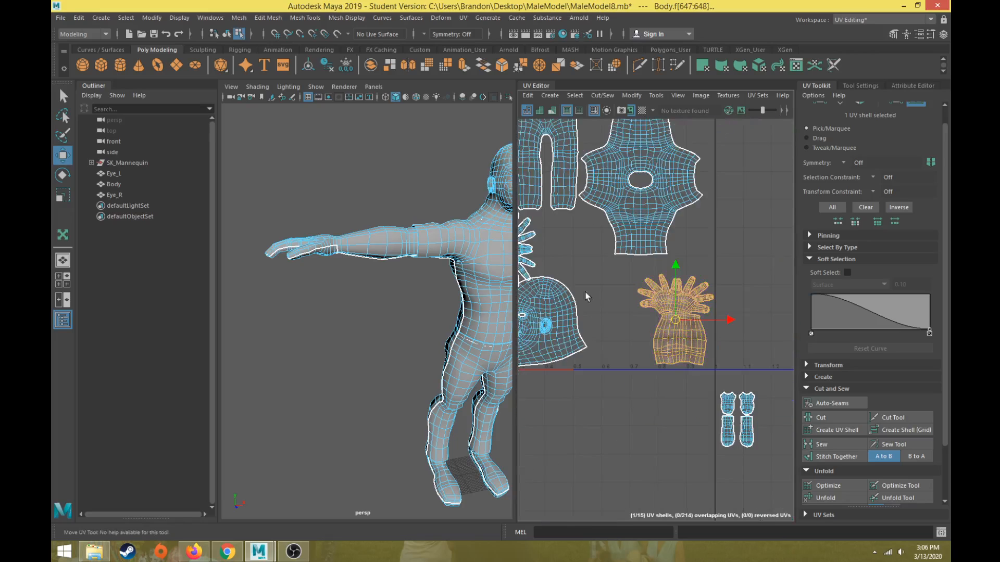
Rotate the other hand shell about 90° counter-clockwise so its fingers point up, and place it between the head and the first hand shell
{"action": "middle_click_drag", "start_coordinate": [586, 294], "coordinate": [646, 282], "text": "alt"}
{"action": "left_click", "coordinate": [589, 253]}
{"action": "key", "text": "e"}
{"action": "left_click_drag", "start_coordinate": [578, 198], "coordinate": [513, 209]}
{"action": "key", "text": "w"}
{"action": "left_click_drag", "start_coordinate": [549, 242], "coordinate": [674, 314]}
{"action": "scroll", "coordinate": [674, 315], "scroll_direction": "up", "scroll_amount": 3}
{"action": "key", "text": "e"}
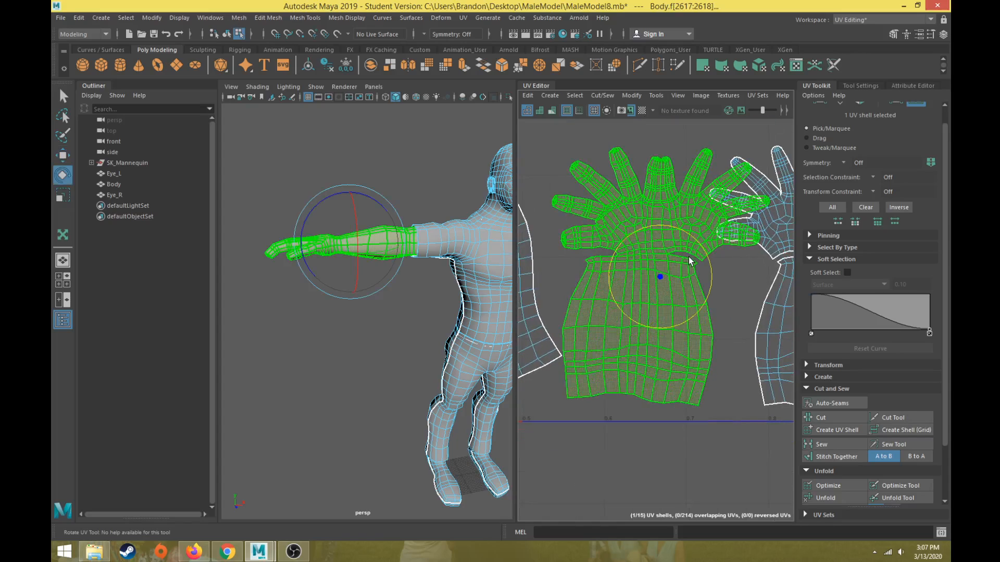
{"action": "key", "text": "w"}
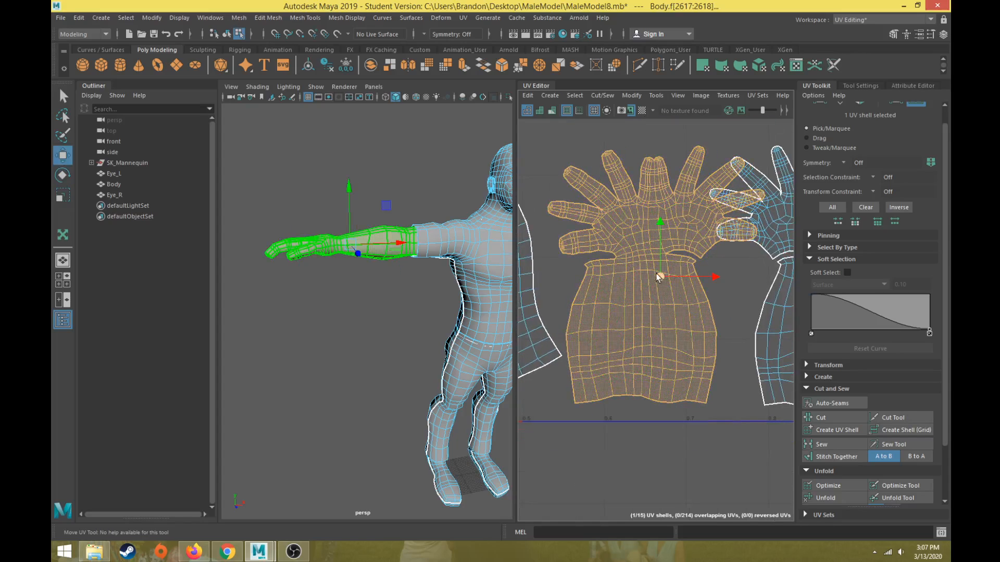
Raise the outer hand shell beneath the torso so its fingers sit above those of the neighbouring hand
{"action": "scroll", "coordinate": [648, 281], "scroll_direction": "down", "scroll_amount": 3}
{"action": "middle_click_drag", "start_coordinate": [698, 203], "coordinate": [655, 213], "text": "alt"}
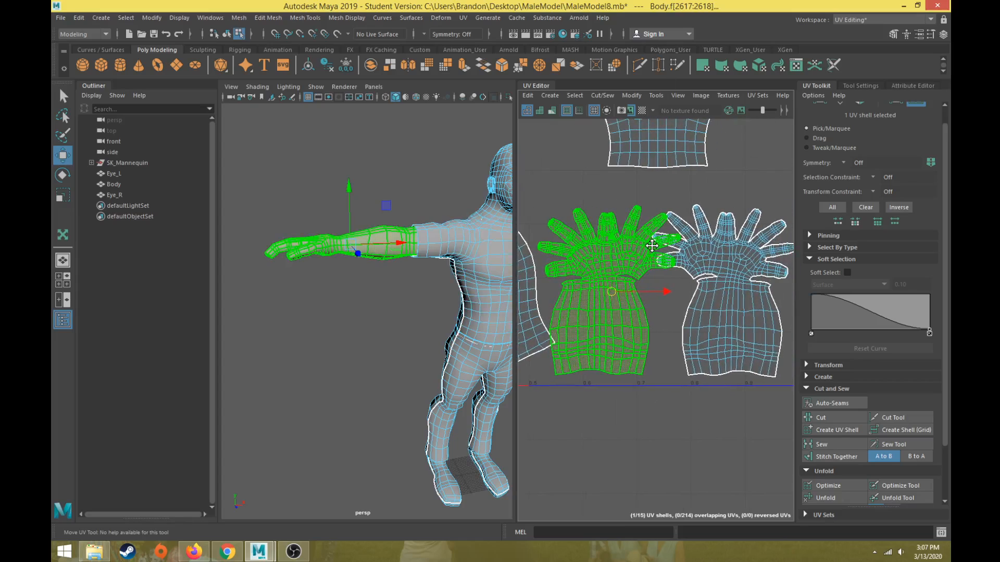
{"action": "left_click", "coordinate": [722, 299]}
{"action": "left_click_drag", "start_coordinate": [727, 257], "coordinate": [734, 224]}
{"action": "middle_click_drag", "start_coordinate": [735, 268], "coordinate": [693, 277], "text": "alt"}
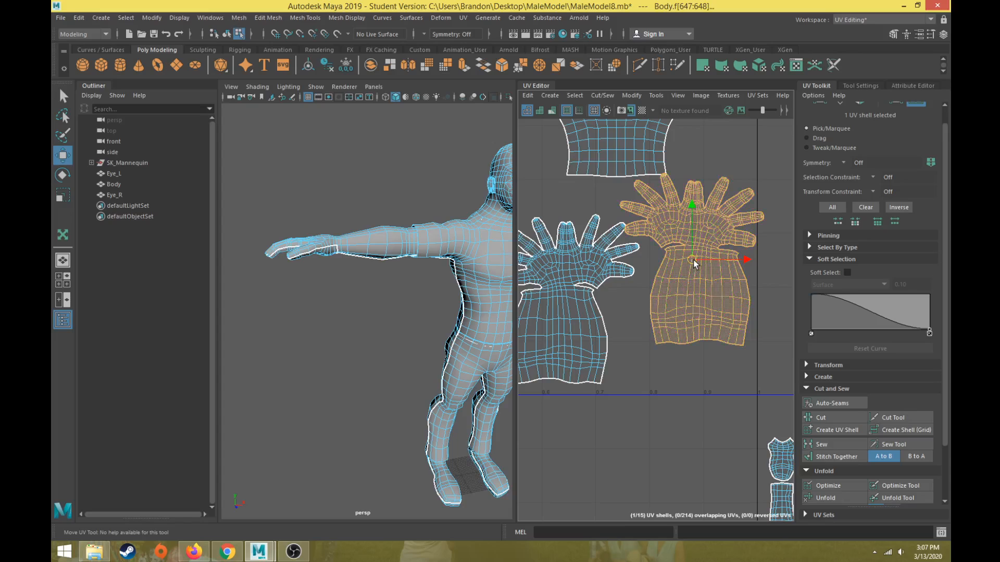
{"action": "left_click_drag", "start_coordinate": [694, 260], "coordinate": [686, 263]}
Shift the inner hand shell down and toward the head shell, close to the tile's bottom edge
{"action": "middle_click_drag", "start_coordinate": [681, 269], "coordinate": [767, 254], "text": "alt"}
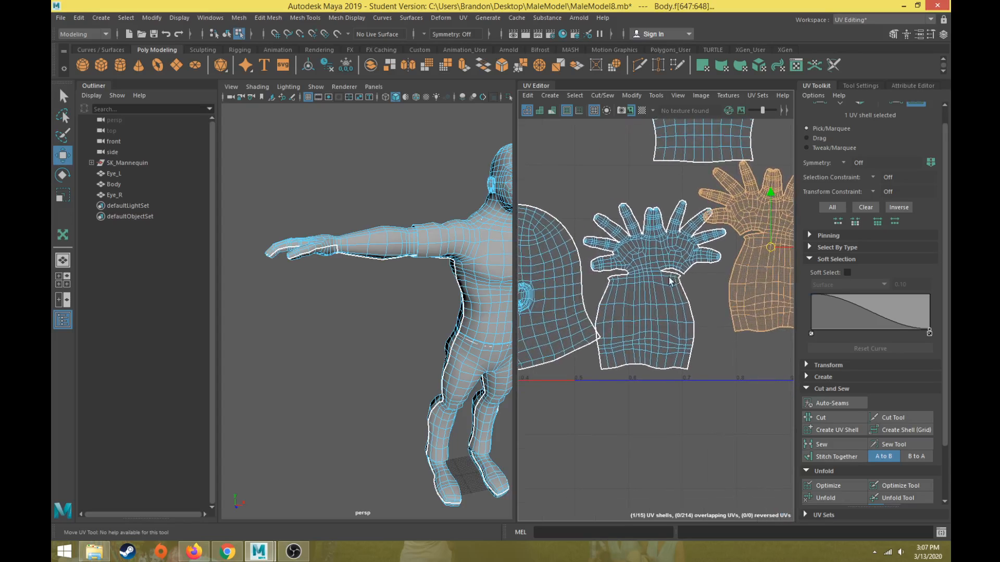
{"action": "left_click", "coordinate": [654, 277]}
{"action": "left_click_drag", "start_coordinate": [653, 282], "coordinate": [644, 292]}
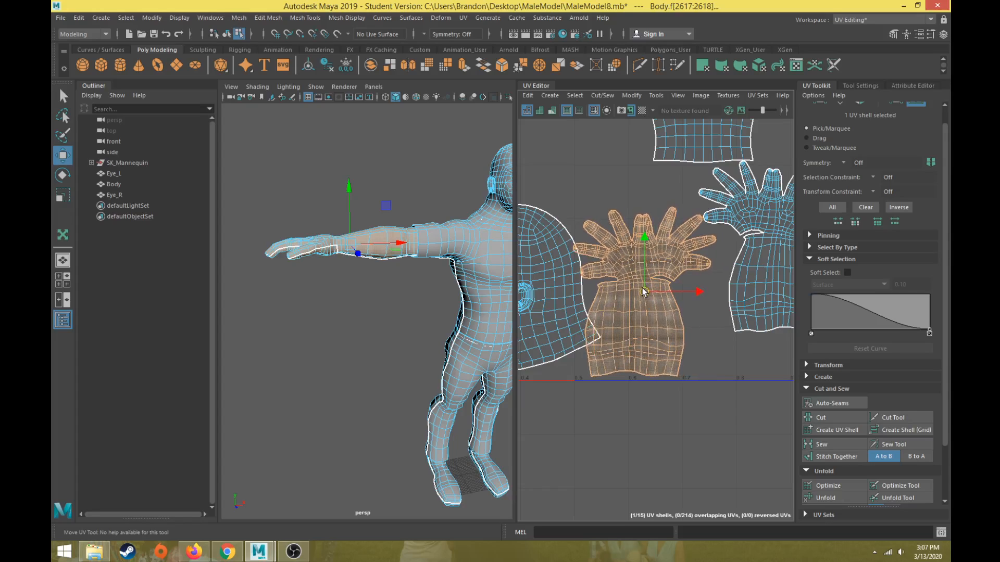
Check the spacing between the inner hand's fingertips and the head shell, and nudge the head shell toward the tile's left edge
{"action": "scroll", "coordinate": [645, 250], "scroll_direction": "up", "scroll_amount": 5}
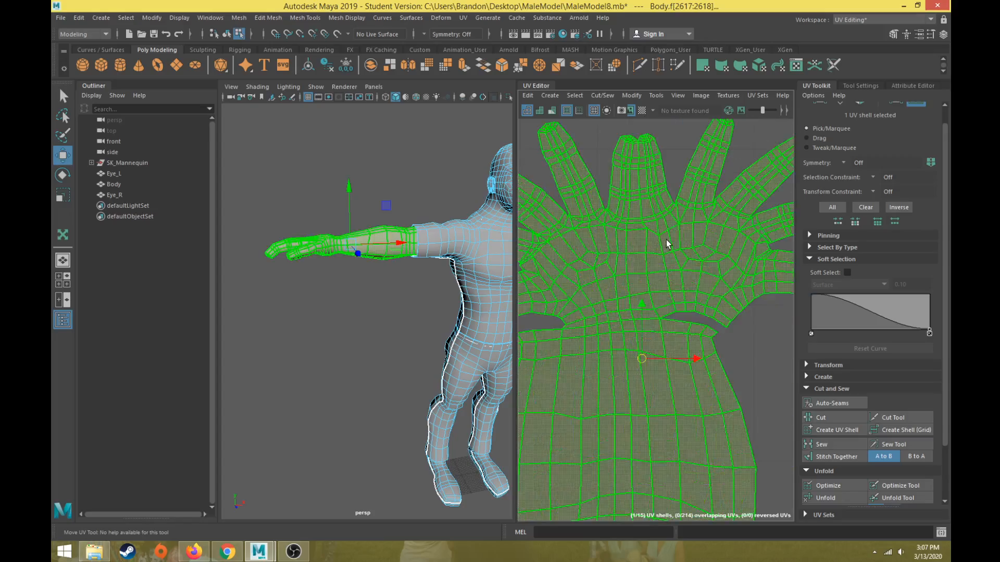
{"action": "middle_click_drag", "start_coordinate": [750, 190], "coordinate": [636, 223], "text": "alt"}
{"action": "middle_click_drag", "start_coordinate": [557, 304], "coordinate": [708, 262], "text": "alt"}
{"action": "scroll", "coordinate": [619, 336], "scroll_direction": "down", "scroll_amount": 3}
{"action": "middle_click_drag", "start_coordinate": [532, 323], "coordinate": [685, 281], "text": "alt"}
{"action": "scroll", "coordinate": [698, 280], "scroll_direction": "up", "scroll_amount": 6}
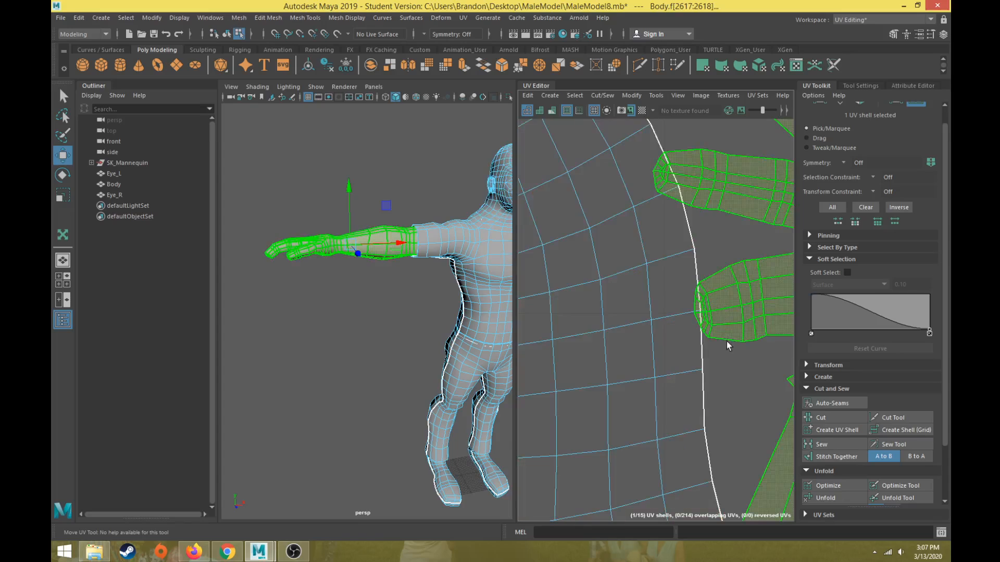
{"action": "scroll", "coordinate": [646, 290], "scroll_direction": "down", "scroll_amount": 7}
{"action": "middle_click_drag", "start_coordinate": [614, 331], "coordinate": [845, 257], "text": "alt"}
{"action": "middle_click_drag", "start_coordinate": [780, 277], "coordinate": [763, 277], "text": "alt"}
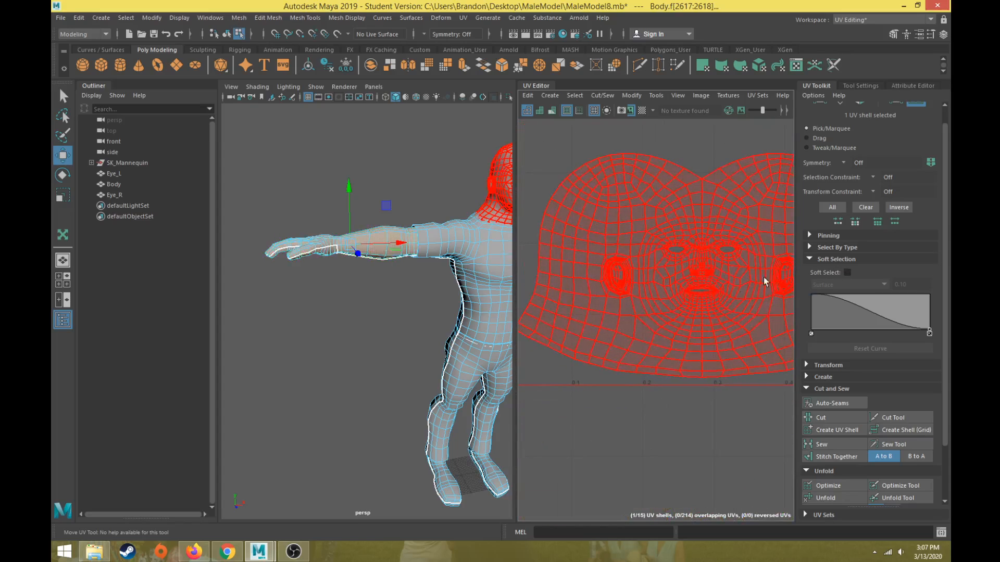
{"action": "left_click", "coordinate": [763, 277]}
{"action": "scroll", "coordinate": [708, 282], "scroll_direction": "down", "scroll_amount": 3}
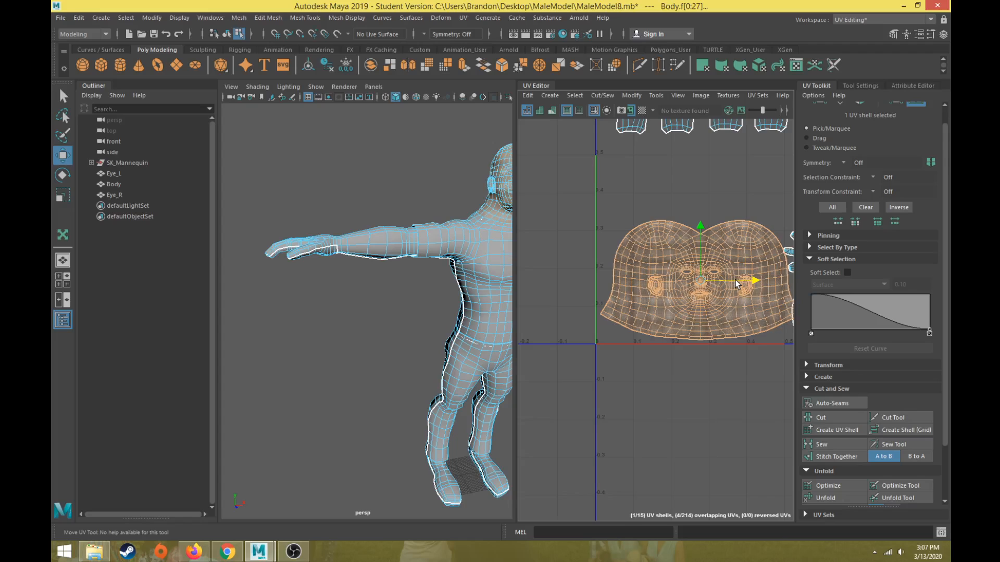
{"action": "left_click_drag", "start_coordinate": [735, 280], "coordinate": [734, 280]}
Move the outer hand shell slightly higher, just below the torso shell
{"action": "middle_click_drag", "start_coordinate": [733, 280], "coordinate": [649, 309], "text": "alt"}
{"action": "middle_click_drag", "start_coordinate": [685, 224], "coordinate": [596, 449], "text": "alt"}
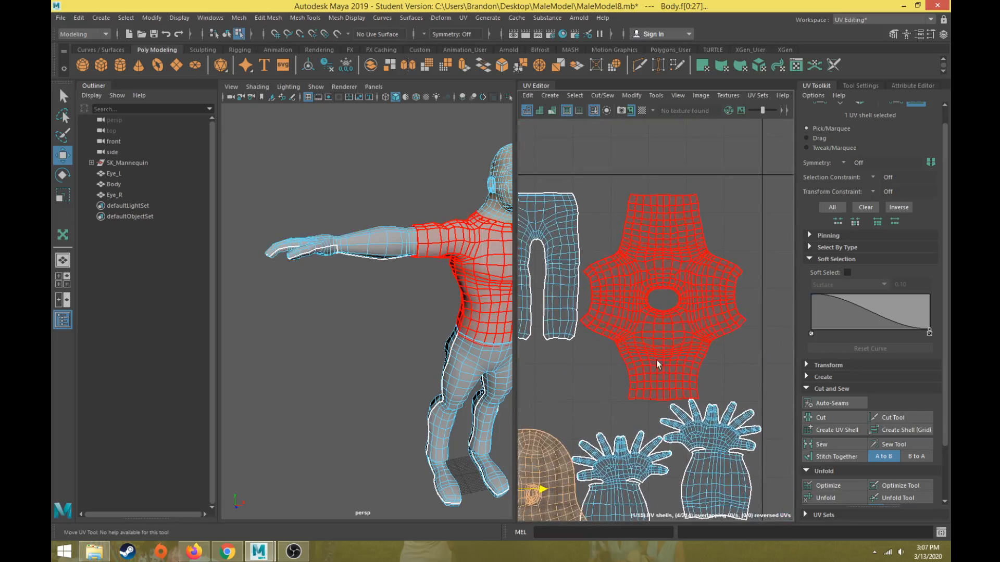
{"action": "left_click", "coordinate": [667, 298]}
{"action": "middle_click_drag", "start_coordinate": [667, 298], "coordinate": [664, 213], "text": "alt"}
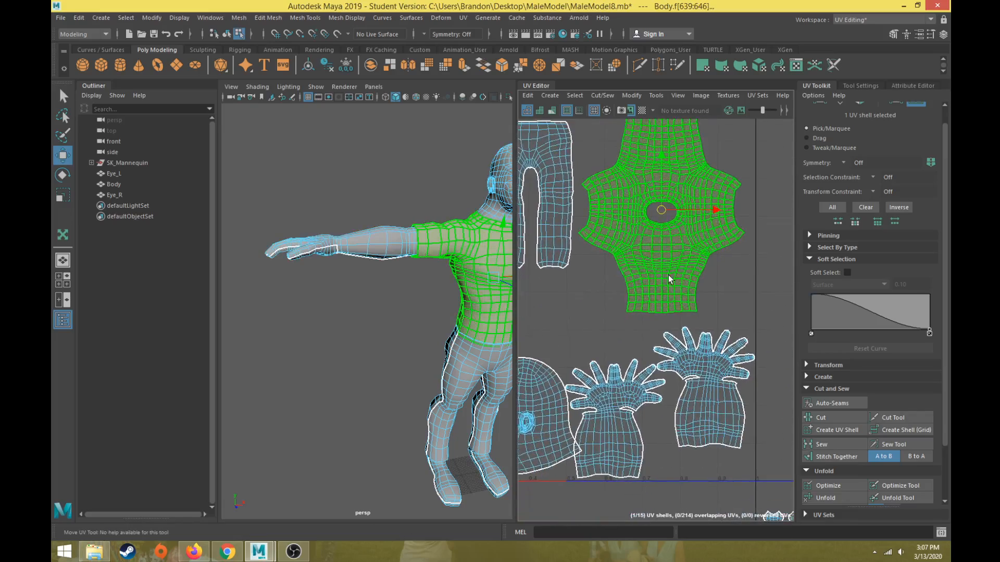
{"action": "left_click", "coordinate": [709, 373]}
{"action": "left_click_drag", "start_coordinate": [709, 373], "coordinate": [708, 369]}
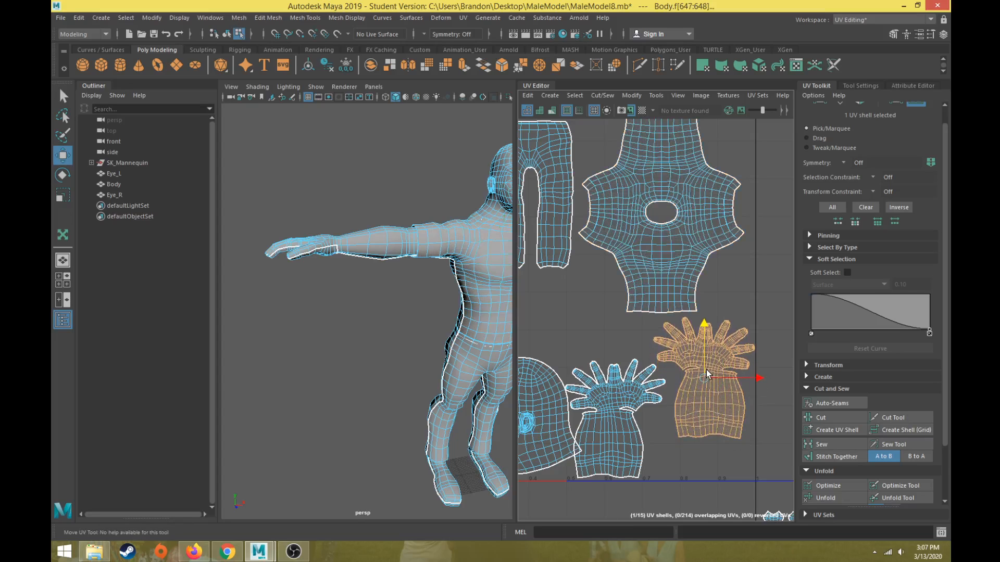
Nudge the inner hand shell sideways away from the head shell to clear the overlap
{"action": "left_click", "coordinate": [605, 405]}
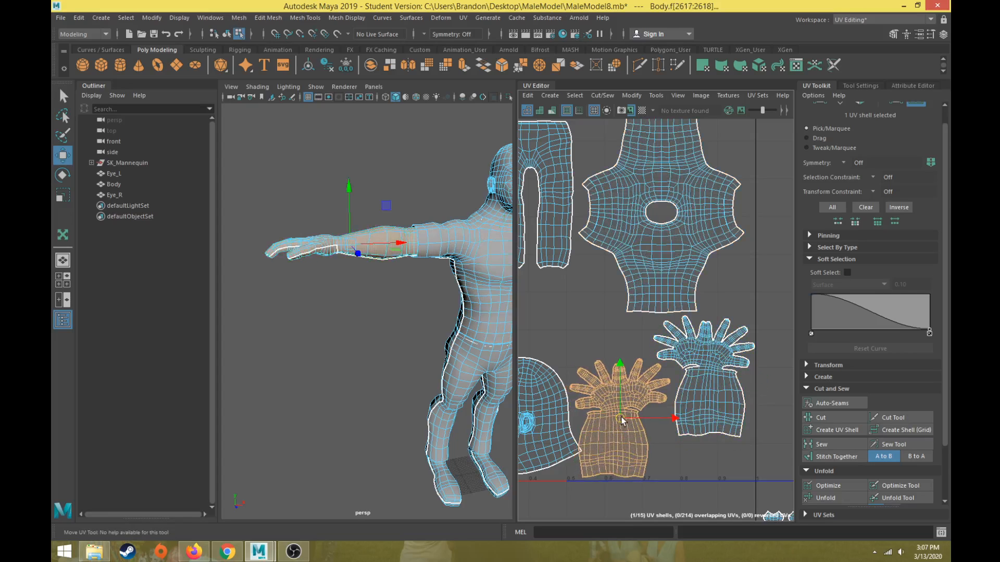
{"action": "left_click_drag", "start_coordinate": [620, 418], "coordinate": [626, 418]}
{"action": "middle_click_drag", "start_coordinate": [592, 430], "coordinate": [573, 374], "text": "alt"}
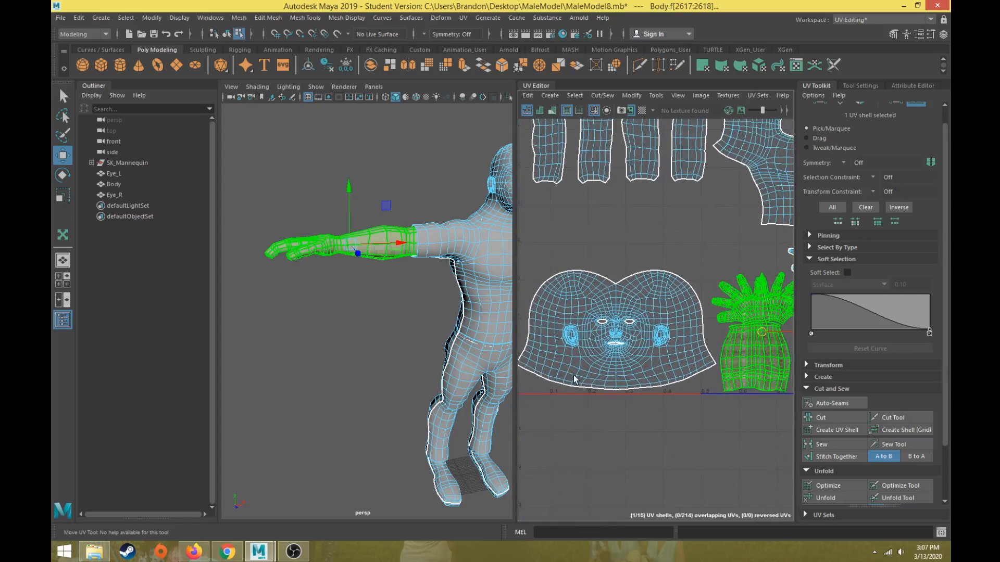
{"action": "mouse_move", "coordinate": [652, 325]}
{"action": "middle_mouse_down", "text": "alt"}
{"action": "mouse_move", "coordinate": [657, 419]}
{"action": "mouse_move", "coordinate": [648, 326]}
{"action": "mouse_move", "coordinate": [659, 401]}
{"action": "middle_mouse_up", "text": "alt"}
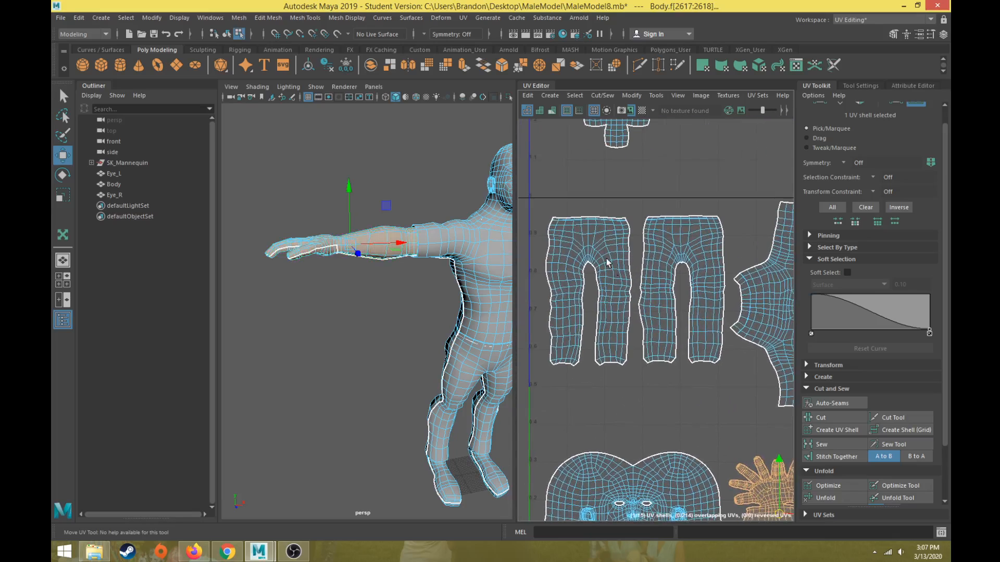
Scale the four foot shells up to about 1.5 times their size and compare them with the legs using the checker map
{"action": "scroll", "coordinate": [619, 313], "scroll_direction": "down", "scroll_amount": 6}
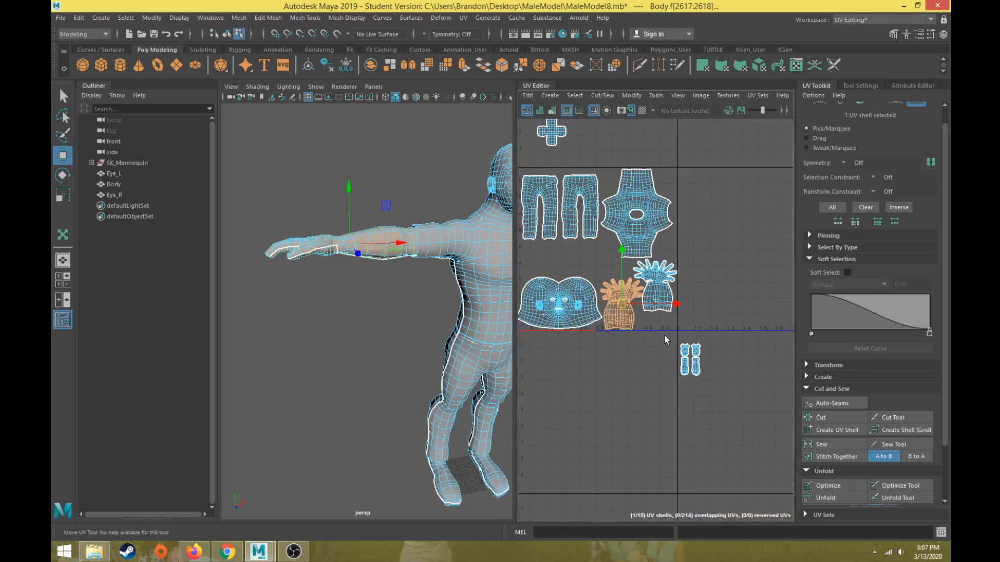
{"action": "left_click_drag", "start_coordinate": [665, 336], "coordinate": [713, 394]}
{"action": "key", "text": "r"}
{"action": "left_click_drag", "start_coordinate": [697, 359], "coordinate": [720, 343]}
{"action": "left_click", "coordinate": [641, 110]}
{"action": "middle_click_drag", "start_coordinate": [426, 402], "coordinate": [394, 244], "text": "alt"}
{"action": "right_click_drag", "start_coordinate": [394, 245], "coordinate": [468, 341], "text": "alt"}
{"action": "left_click_drag", "start_coordinate": [399, 314], "coordinate": [417, 342], "text": "alt"}
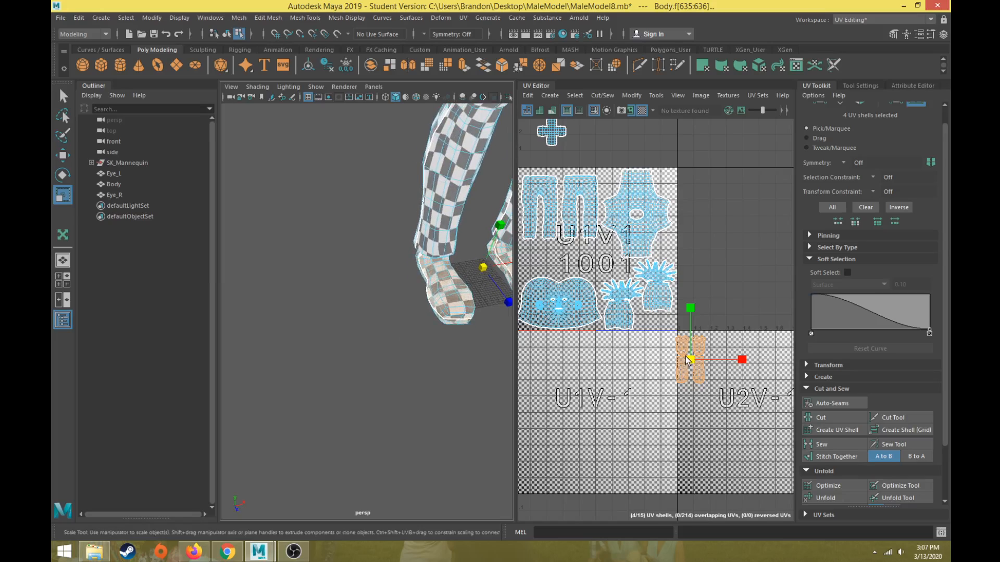
Move the four foot shells into the 0–1 tile between the legs and head, and turn off the checker map
{"action": "left_click_drag", "start_coordinate": [686, 356], "coordinate": [587, 247]}
{"action": "key", "text": "w"}
{"action": "scroll", "coordinate": [555, 249], "scroll_direction": "up", "scroll_amount": 3}
{"action": "middle_click_drag", "start_coordinate": [555, 249], "coordinate": [701, 386], "text": "alt"}
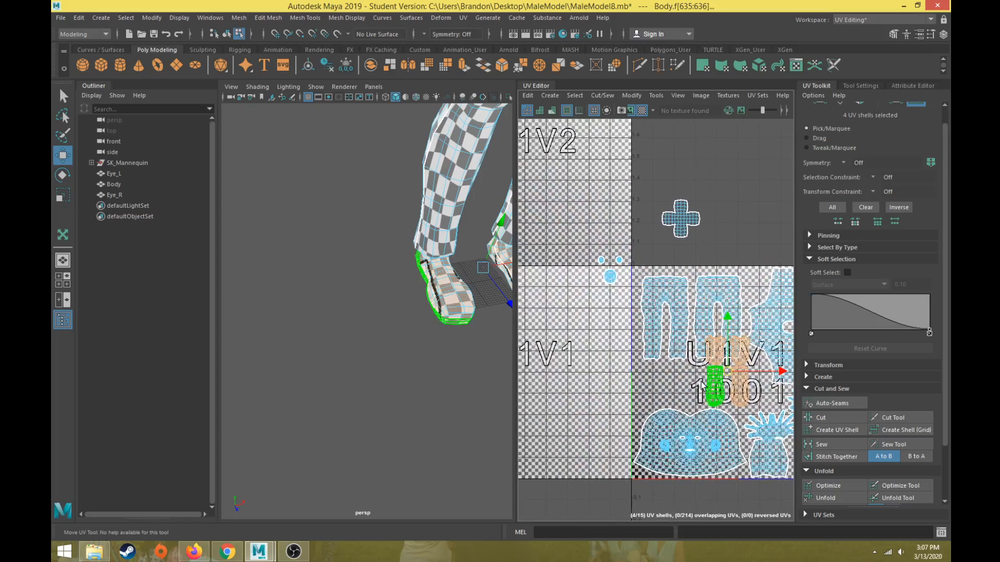
{"action": "left_click", "coordinate": [642, 111]}
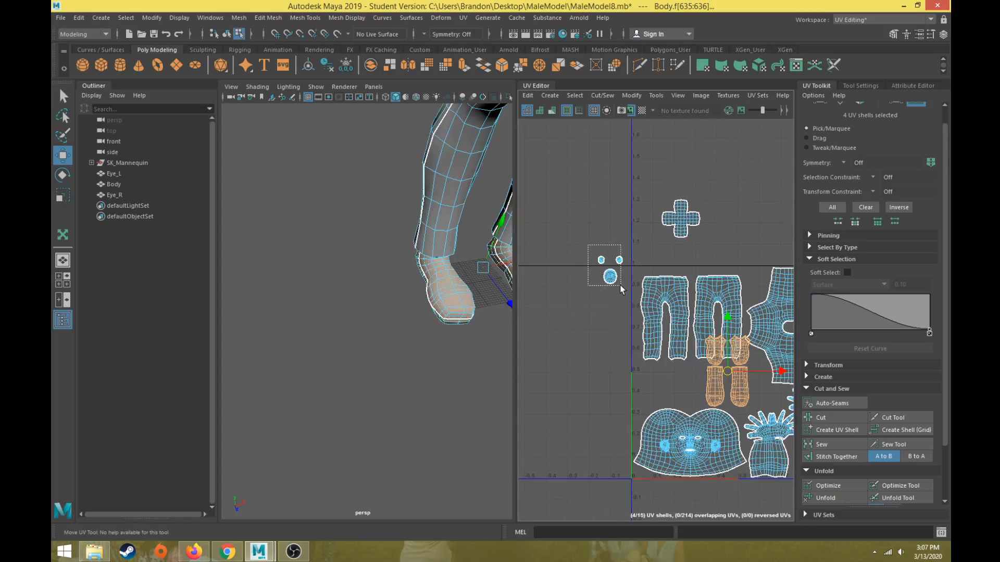
Move the three small round shells down beside the tile's left edge and enlarge them slightly
{"action": "key", "text": "r"}
{"action": "left_click_drag", "start_coordinate": [620, 285], "coordinate": [611, 382]}
{"action": "key", "text": "w"}
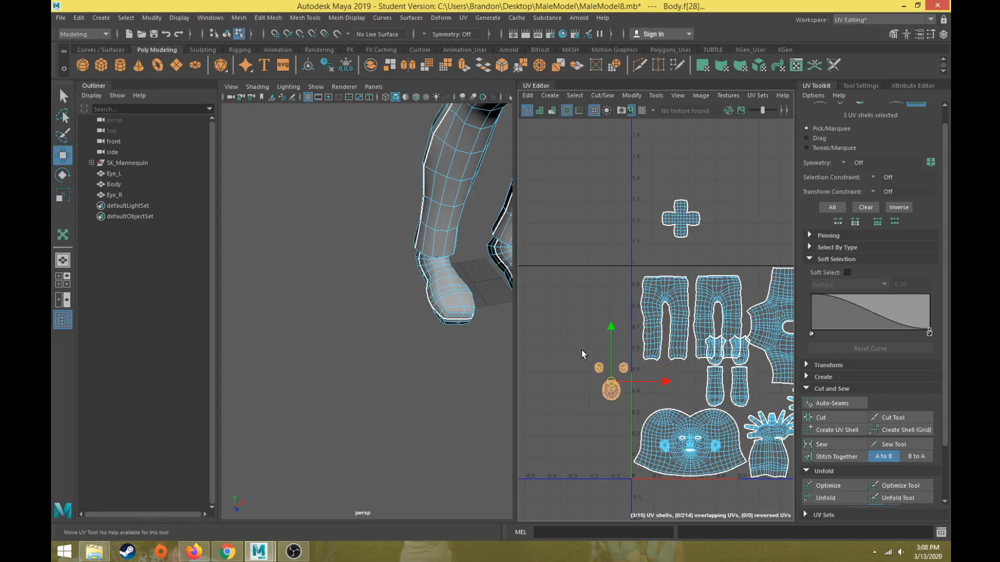
{"action": "left_click_drag", "start_coordinate": [582, 351], "coordinate": [614, 372]}
{"action": "key", "text": "r"}
{"action": "key", "text": "w"}
Scale down the largest of the three round shells slightly
{"action": "left_click", "coordinate": [611, 391]}
{"action": "key", "text": "r"}
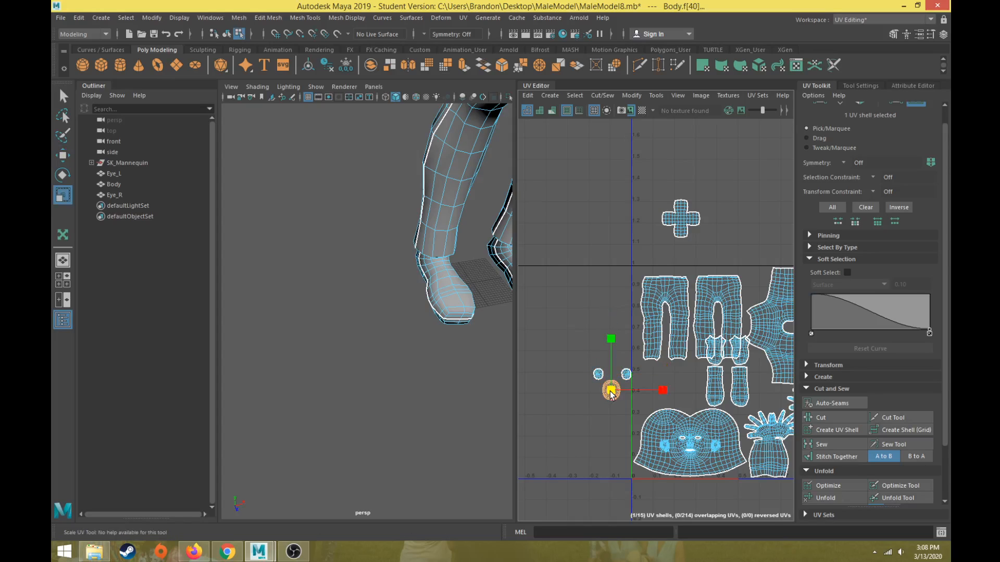
{"action": "left_click_drag", "start_coordinate": [611, 391], "coordinate": [605, 398]}
Move the stacked cross-shaped eye shells into the 0–1 tile, between the first leg shell and the head
{"action": "key", "text": "w"}
{"action": "left_click_drag", "start_coordinate": [645, 195], "coordinate": [644, 342]}
{"action": "scroll", "coordinate": [602, 348], "scroll_direction": "up", "scroll_amount": 5}
{"action": "key", "text": "r"}
{"action": "key", "text": "w"}
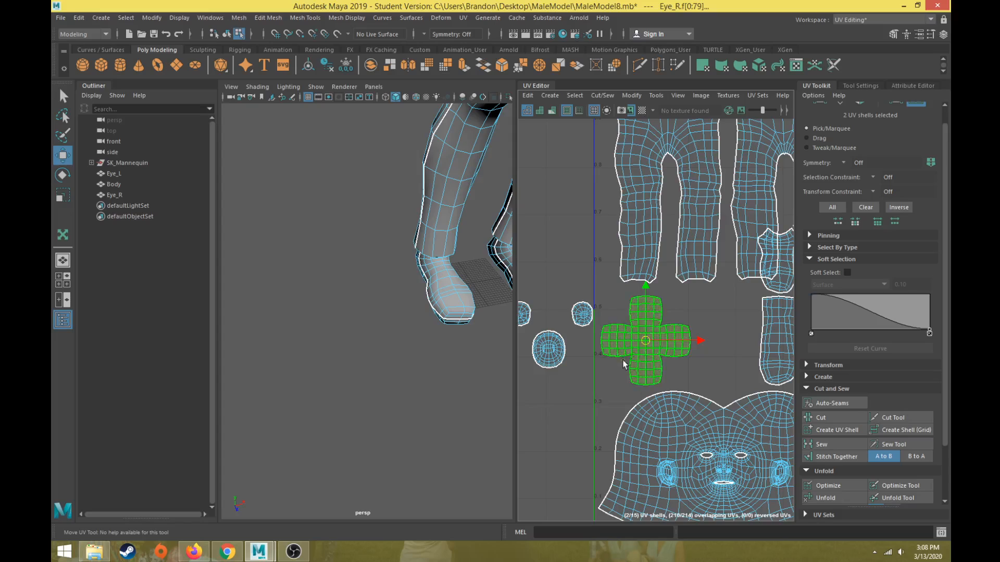
Separate the two sole shells, placing one beside the cross-shaped eye shells and the other near the torso's lower edge
{"action": "scroll", "coordinate": [625, 360], "scroll_direction": "down", "scroll_amount": 2}
{"action": "middle_click_drag", "start_coordinate": [625, 360], "coordinate": [498, 333], "text": "alt"}
{"action": "left_click_drag", "start_coordinate": [617, 308], "coordinate": [703, 321]}
{"action": "left_click", "coordinate": [607, 319]}
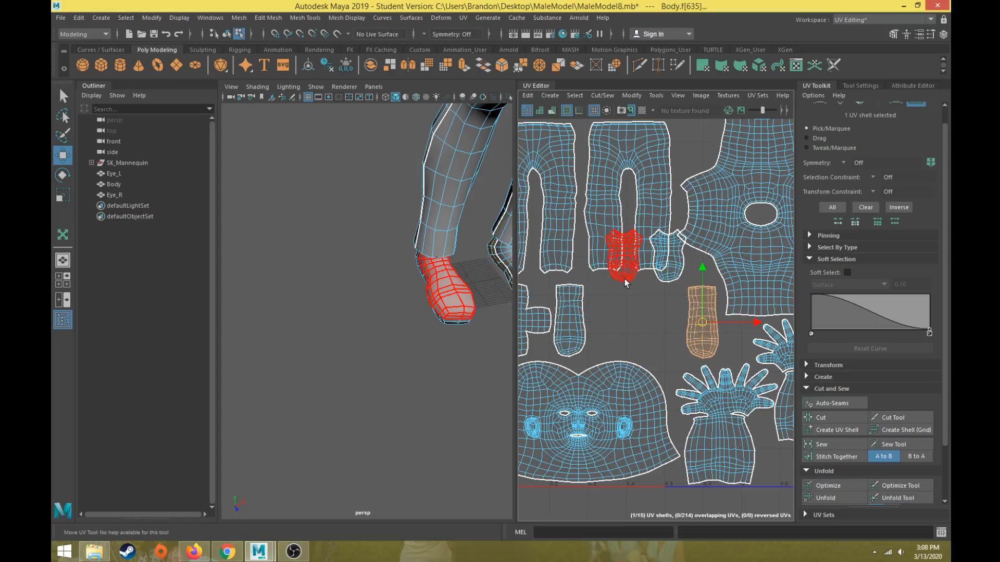
Place the two upper-foot shells side by side beneath the second leg shell, and bring the sole shell near the torso closer to them
{"action": "left_click", "coordinate": [623, 258]}
{"action": "left_click_drag", "start_coordinate": [624, 257], "coordinate": [603, 302]}
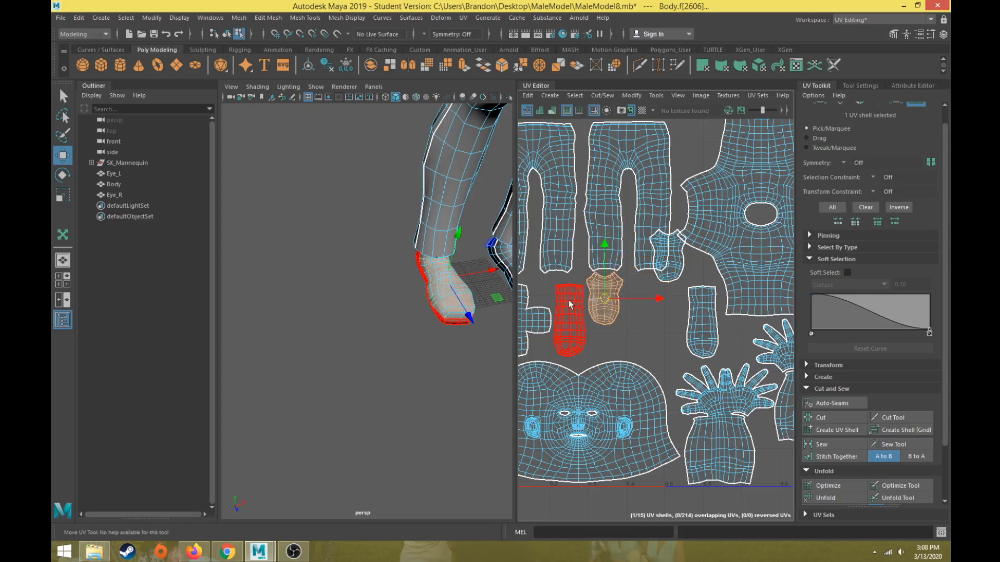
{"action": "left_click", "coordinate": [665, 268]}
{"action": "left_click_drag", "start_coordinate": [665, 274], "coordinate": [647, 298]}
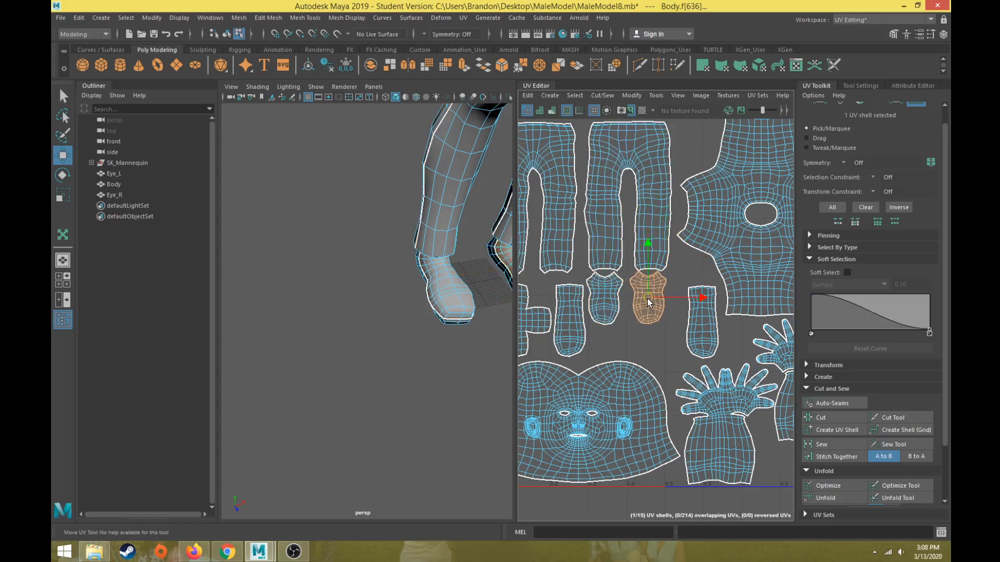
{"action": "left_click", "coordinate": [706, 312]}
{"action": "left_click_drag", "start_coordinate": [703, 319], "coordinate": [682, 317]}
Move the largest round shell into the tile, between the two sole shells and below the upper-foot shells
{"action": "scroll", "coordinate": [682, 317], "scroll_direction": "down", "scroll_amount": 4}
{"action": "scroll", "coordinate": [646, 333], "scroll_direction": "up", "scroll_amount": 3}
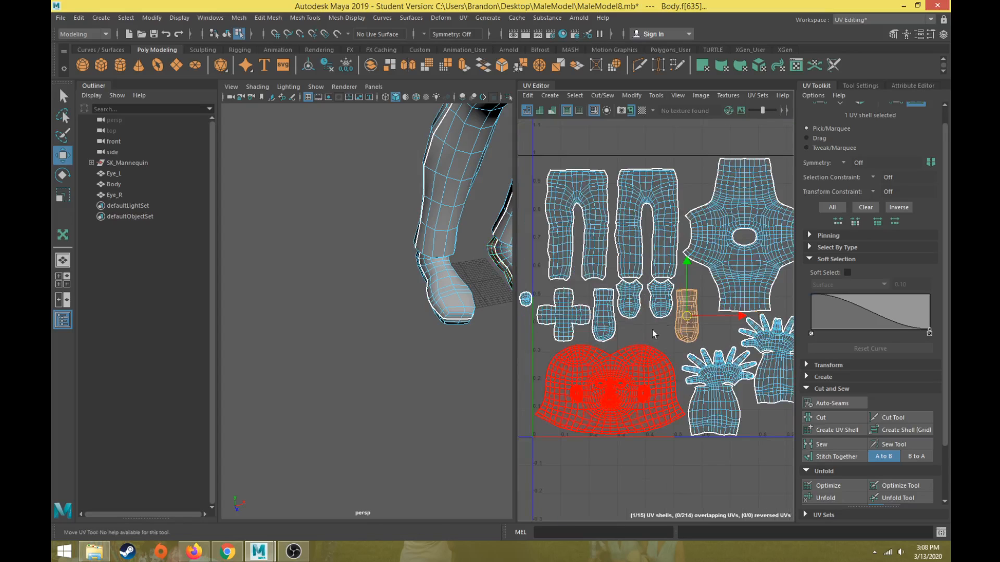
{"action": "left_click", "coordinate": [625, 275]}
{"action": "left_click_drag", "start_coordinate": [624, 279], "coordinate": [763, 284]}
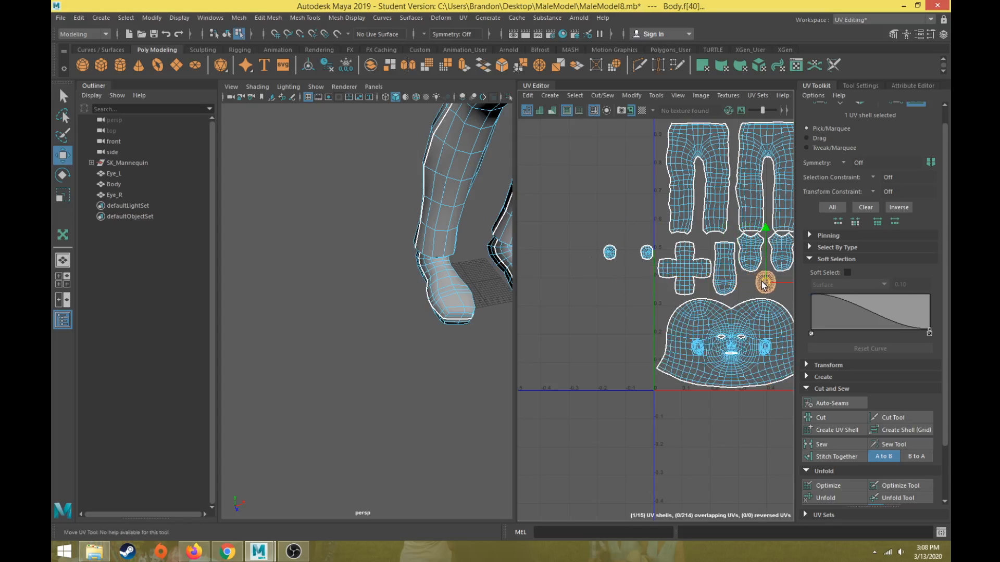
Move the two small round shells together into the tile, between the sole shell near the torso and the hand shells
{"action": "left_click_drag", "start_coordinate": [623, 261], "coordinate": [643, 254]}
{"action": "left_click", "coordinate": [644, 255], "text": "shift"}
{"action": "middle_click_drag", "start_coordinate": [644, 256], "coordinate": [513, 257], "text": "alt"}
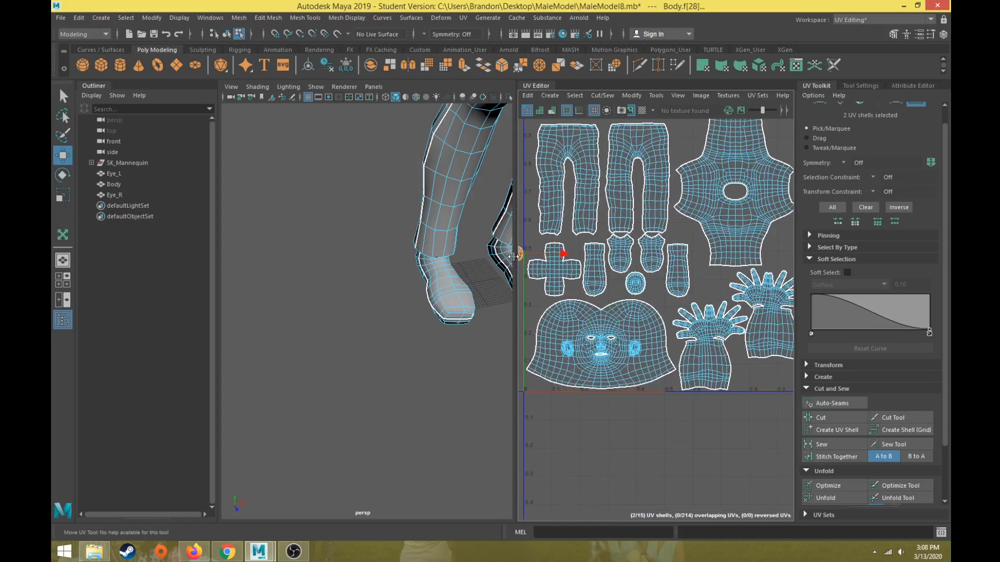
{"action": "left_click_drag", "start_coordinate": [513, 256], "coordinate": [690, 249]}
{"action": "left_click", "coordinate": [549, 271]}
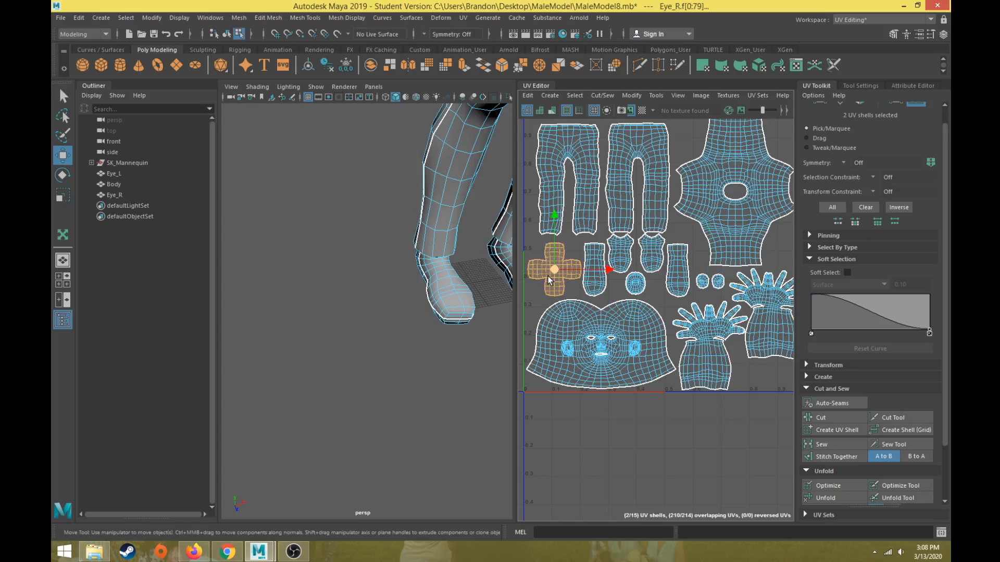
Display the checker map on the model and inspect the texture density across the torso, legs and arms
{"action": "left_click", "coordinate": [642, 111]}
{"action": "left_click_drag", "start_coordinate": [448, 270], "coordinate": [465, 318], "text": "alt"}
{"action": "middle_click_drag", "start_coordinate": [369, 211], "coordinate": [360, 391], "text": "alt"}
{"action": "scroll", "coordinate": [361, 388], "scroll_direction": "down", "scroll_amount": 3}
{"action": "left_click_drag", "start_coordinate": [398, 367], "coordinate": [299, 397], "text": "alt"}
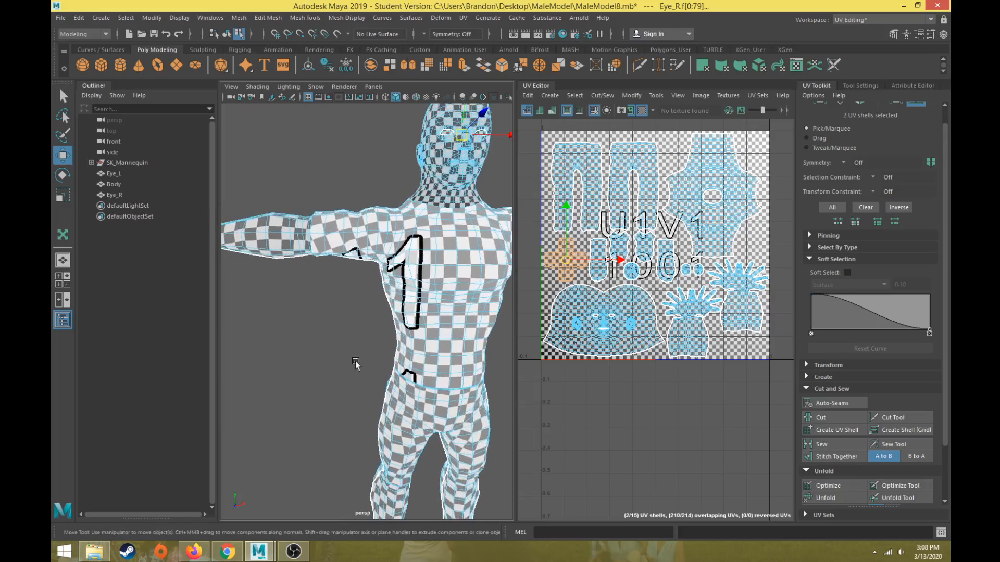
{"action": "middle_click_drag", "start_coordinate": [365, 256], "coordinate": [495, 308], "text": "alt"}
{"action": "left_click_drag", "start_coordinate": [412, 271], "coordinate": [400, 355], "text": "alt"}
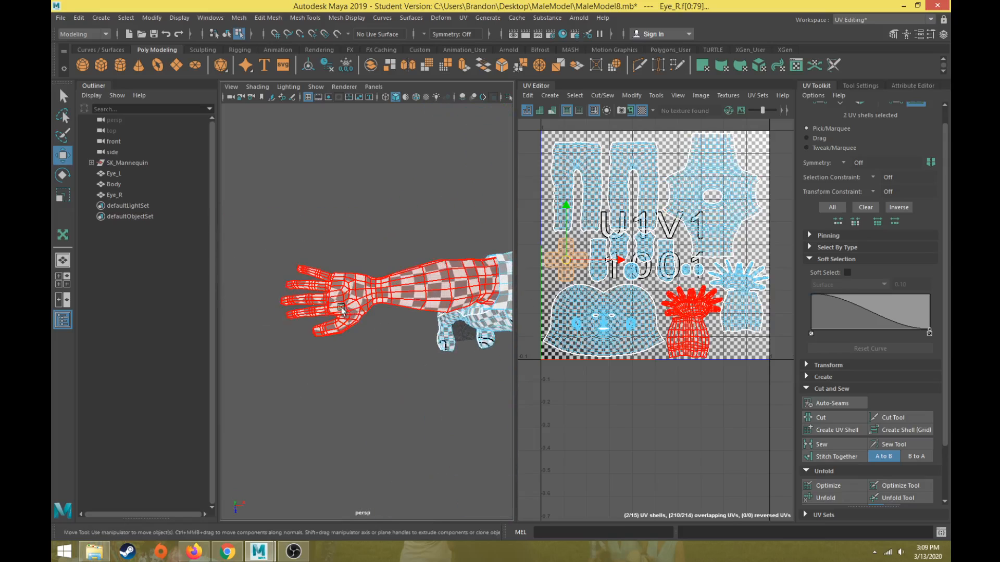
Compare the checker density on the hand, neck and face with the rest of the body, and hide the checker map
{"action": "left_click_drag", "start_coordinate": [341, 334], "coordinate": [416, 299], "text": "alt"}
{"action": "scroll", "coordinate": [437, 307], "scroll_direction": "up", "scroll_amount": 3}
{"action": "middle_click_drag", "start_coordinate": [438, 304], "coordinate": [361, 335], "text": "alt"}
{"action": "scroll", "coordinate": [362, 335], "scroll_direction": "up", "scroll_amount": 3}
{"action": "left_click_drag", "start_coordinate": [362, 335], "coordinate": [314, 318], "text": "alt"}
{"action": "middle_click_drag", "start_coordinate": [373, 265], "coordinate": [295, 291], "text": "alt"}
{"action": "left_click_drag", "start_coordinate": [293, 290], "coordinate": [352, 254], "text": "alt"}
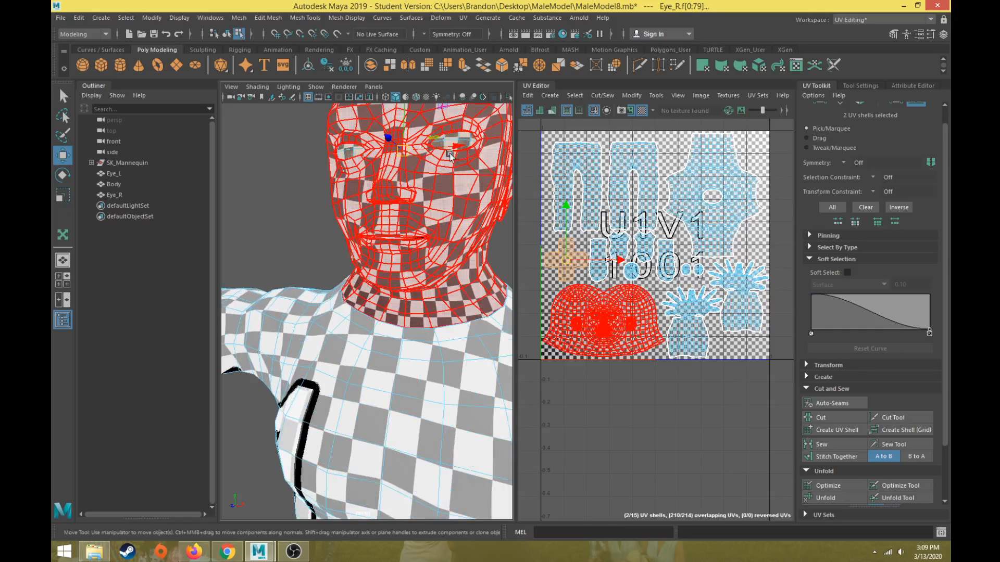
{"action": "scroll", "coordinate": [457, 274], "scroll_direction": "down", "scroll_amount": 5}
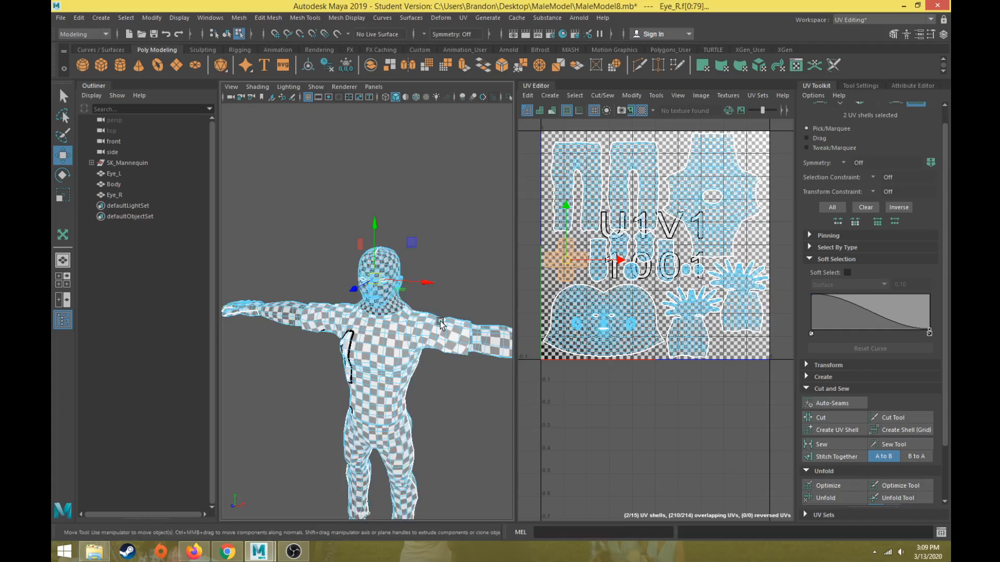
{"action": "scroll", "coordinate": [440, 322], "scroll_direction": "down", "scroll_amount": 2}
{"action": "left_click_drag", "start_coordinate": [409, 301], "coordinate": [387, 312], "text": "alt"}
{"action": "left_click", "coordinate": [642, 110]}
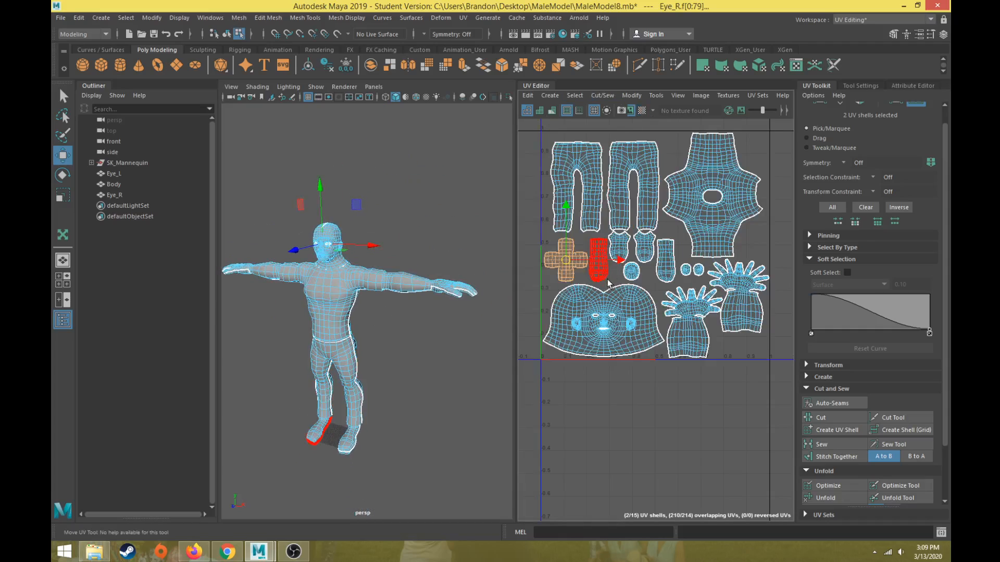
Examine the gaps between the UV shells and their distance from the 0–1 tile borders for overlaps
{"action": "scroll", "coordinate": [655, 373], "scroll_direction": "up", "scroll_amount": 4}
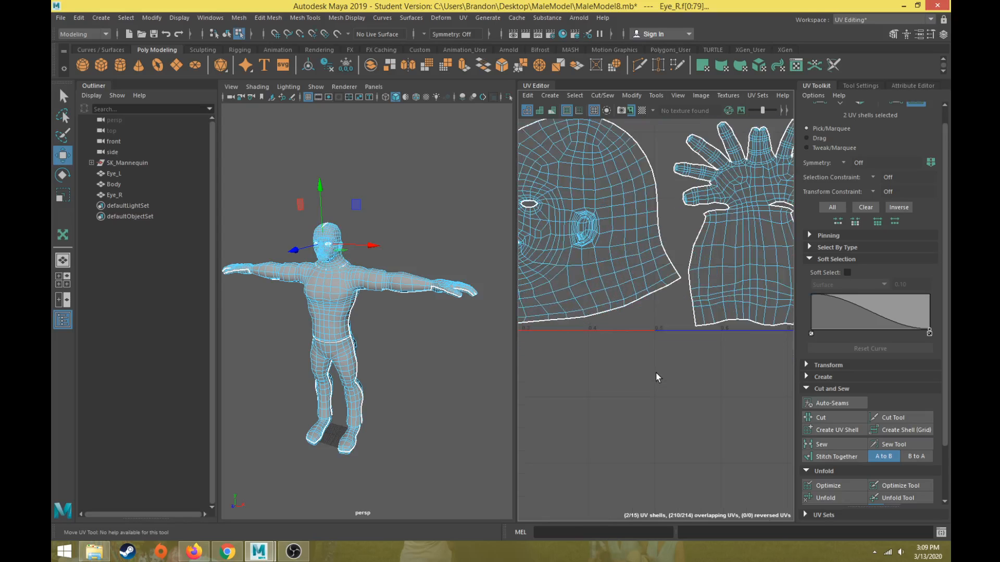
{"action": "scroll", "coordinate": [618, 337], "scroll_direction": "down", "scroll_amount": 2}
{"action": "scroll", "coordinate": [592, 334], "scroll_direction": "down", "scroll_amount": 2}
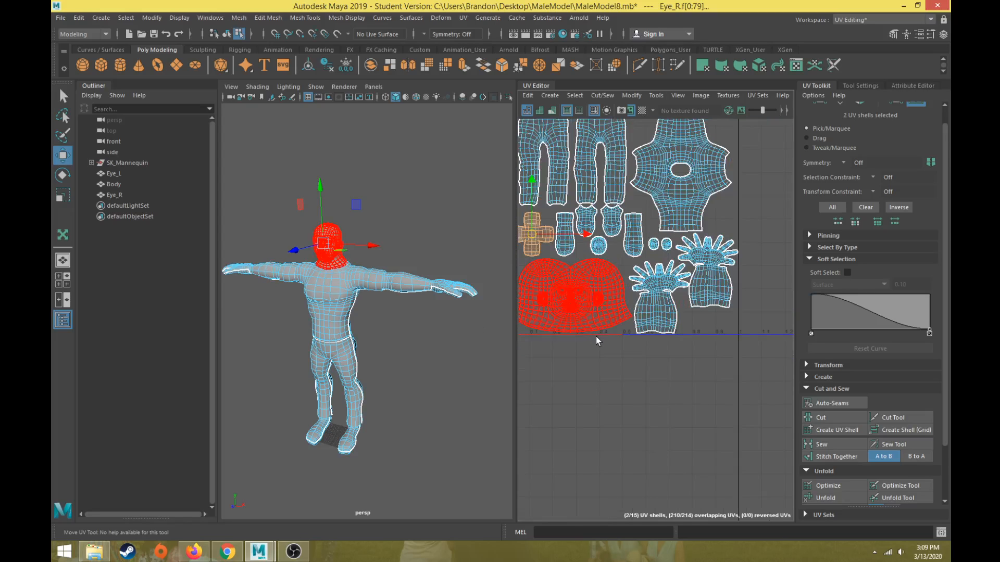
{"action": "scroll", "coordinate": [692, 240], "scroll_direction": "up", "scroll_amount": 4}
{"action": "middle_click_drag", "start_coordinate": [668, 322], "coordinate": [596, 257], "text": "alt"}
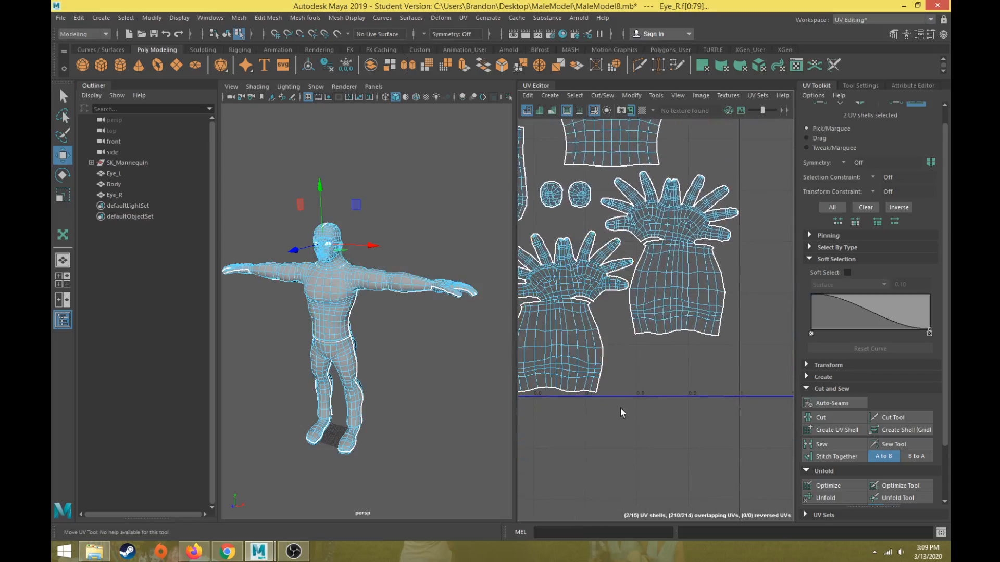
{"action": "middle_click_drag", "start_coordinate": [620, 408], "coordinate": [625, 448], "text": "alt"}
{"action": "scroll", "coordinate": [663, 353], "scroll_direction": "up", "scroll_amount": 4}
{"action": "middle_click_drag", "start_coordinate": [663, 352], "coordinate": [766, 267], "text": "alt"}
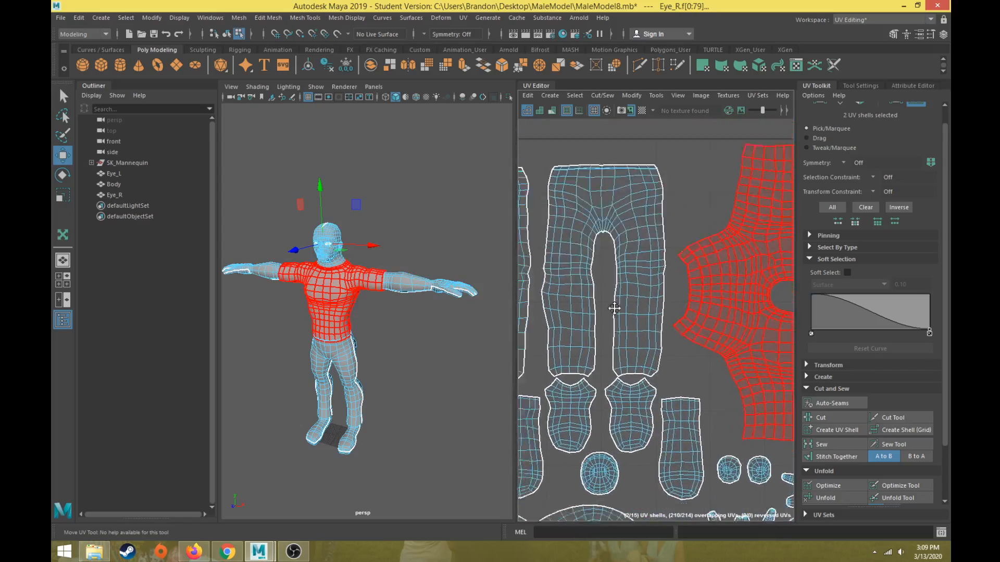
{"action": "middle_click_drag", "start_coordinate": [614, 308], "coordinate": [672, 254], "text": "alt"}
{"action": "middle_click_drag", "start_coordinate": [590, 357], "coordinate": [696, 312], "text": "alt"}
{"action": "middle_click_drag", "start_coordinate": [675, 366], "coordinate": [639, 214], "text": "alt"}
{"action": "middle_click_drag", "start_coordinate": [643, 292], "coordinate": [572, 335], "text": "alt"}
{"action": "scroll", "coordinate": [573, 301], "scroll_direction": "down", "scroll_amount": 4}
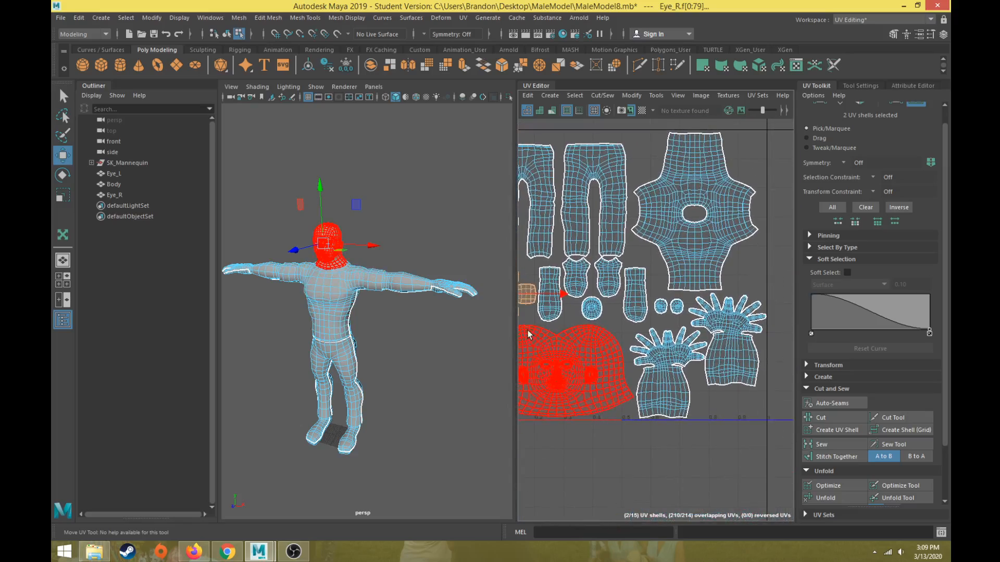
Widen the UV Editor and frame the complete 0–1 tile in it
{"action": "left_click_drag", "start_coordinate": [518, 336], "coordinate": [464, 341]}
{"action": "scroll", "coordinate": [562, 331], "scroll_direction": "down", "scroll_amount": 4}
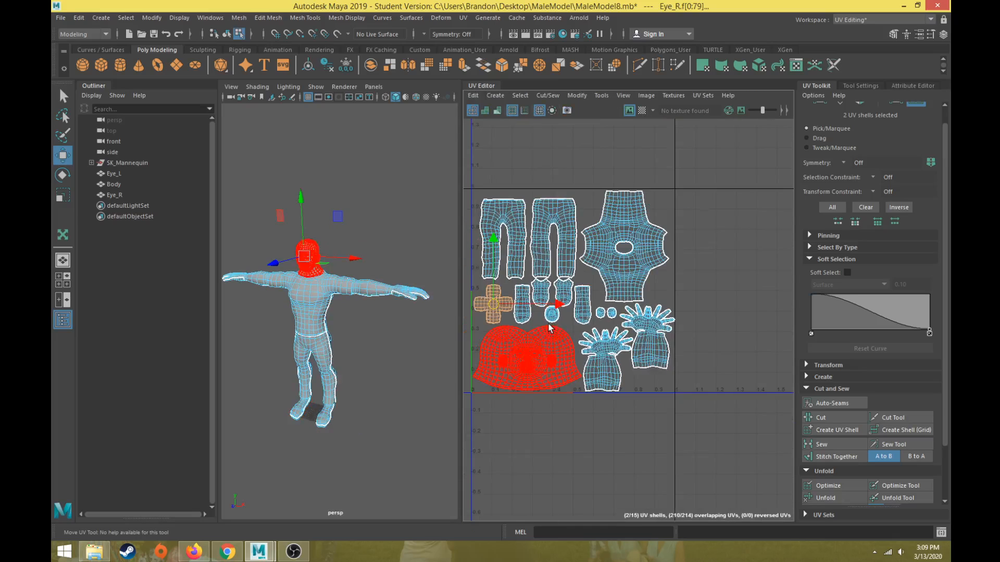
{"action": "scroll", "coordinate": [587, 321], "scroll_direction": "up", "scroll_amount": 2}
{"action": "middle_click_drag", "start_coordinate": [548, 328], "coordinate": [605, 321], "text": "alt"}
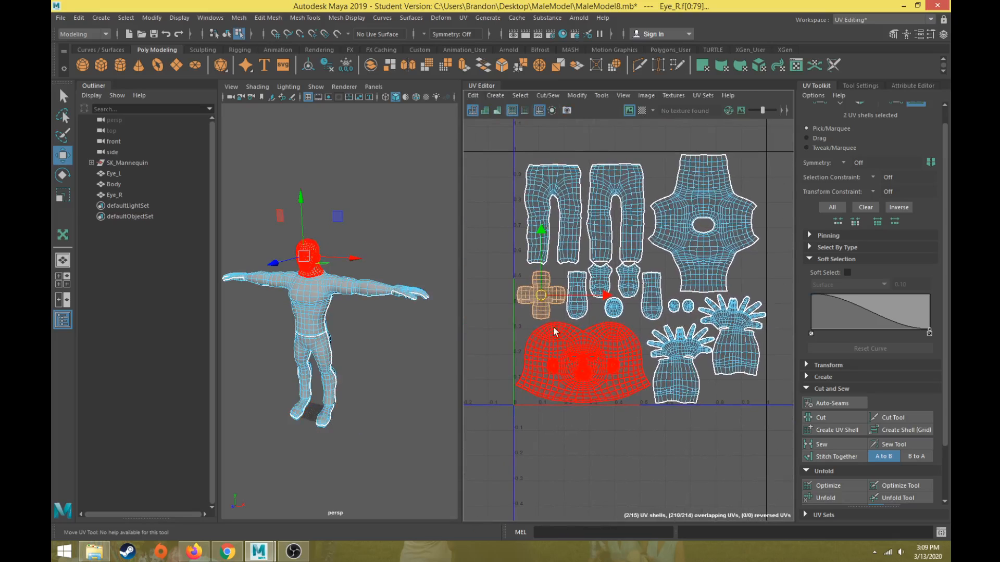
Return to object mode with the Body mesh selected
{"action": "right_click_drag", "start_coordinate": [300, 261], "coordinate": [351, 242]}
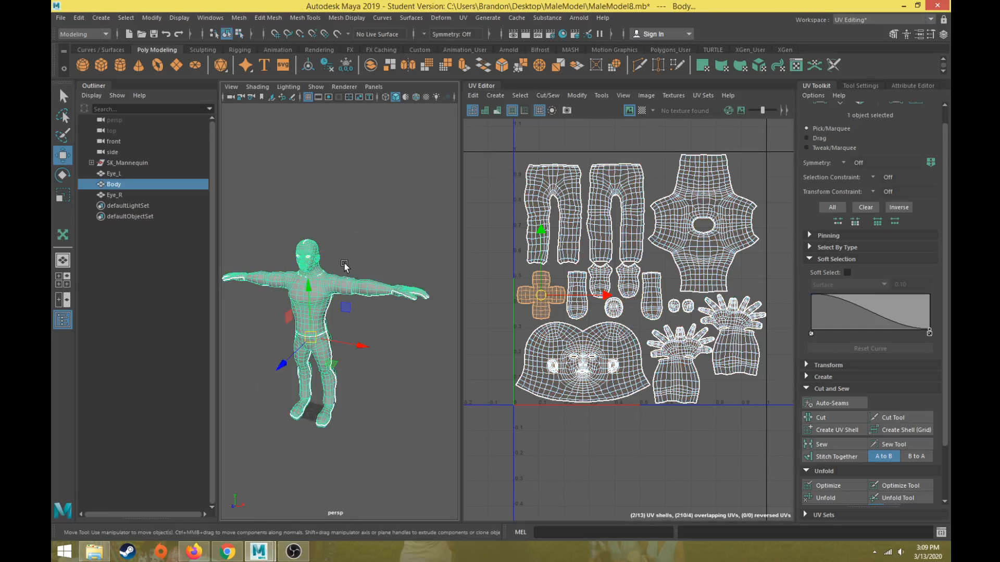
{"action": "left_click_drag", "start_coordinate": [344, 266], "coordinate": [324, 231], "text": "alt"}
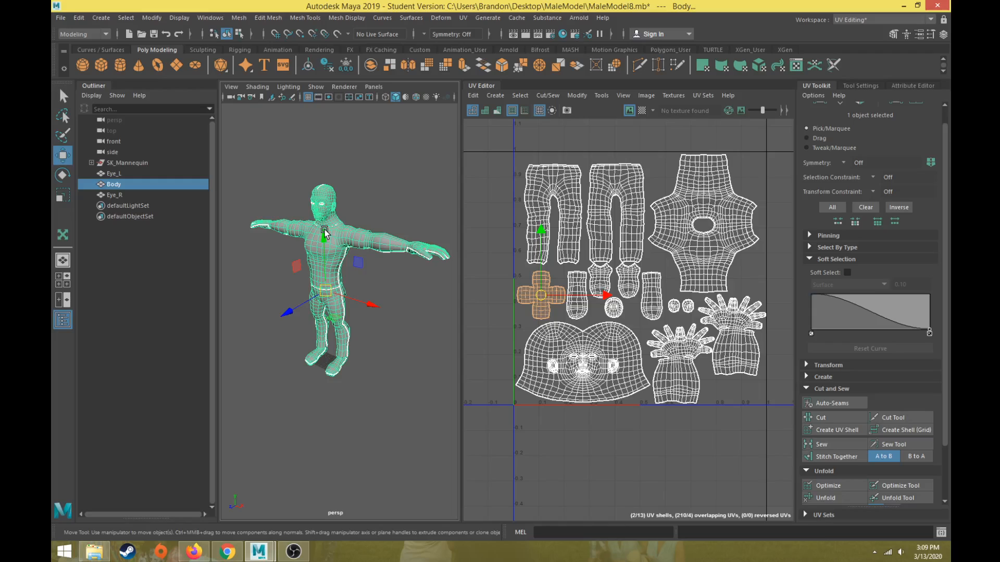